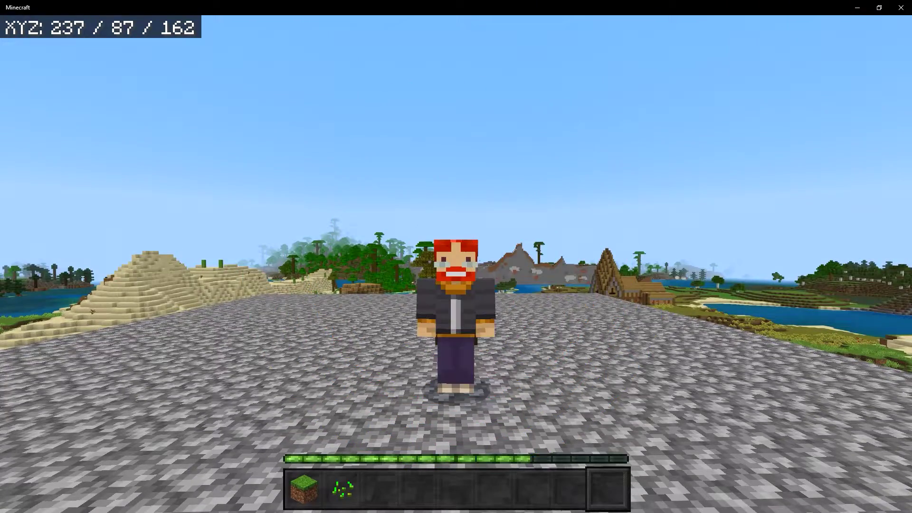
# Switch to first-person and walk off the cobblestone platform to the village edge at 242 / 64 / 207
pyautogui.press('F5')
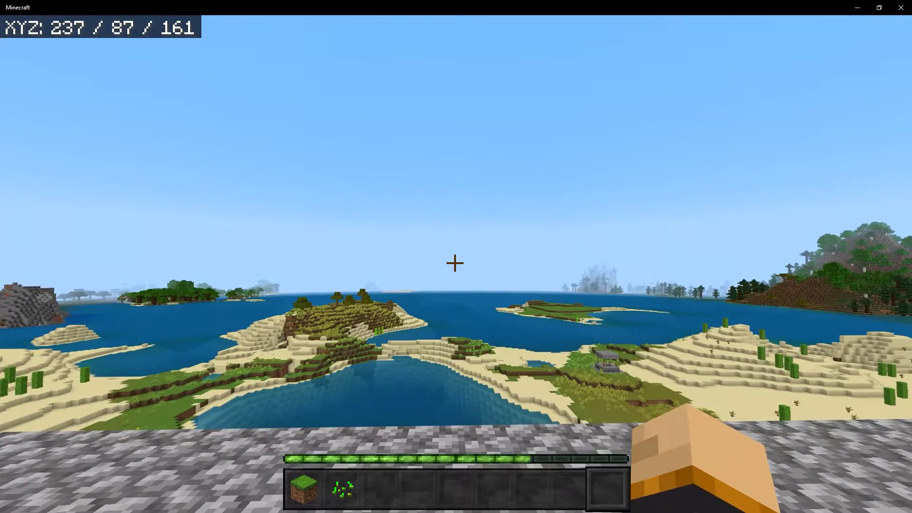
pyautogui.press('w')
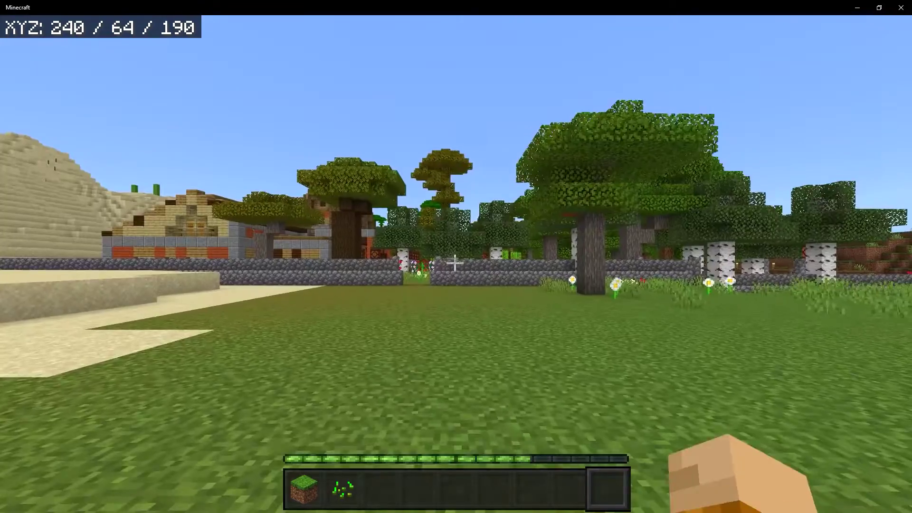
pyautogui.press('w')
pyautogui.press('w')
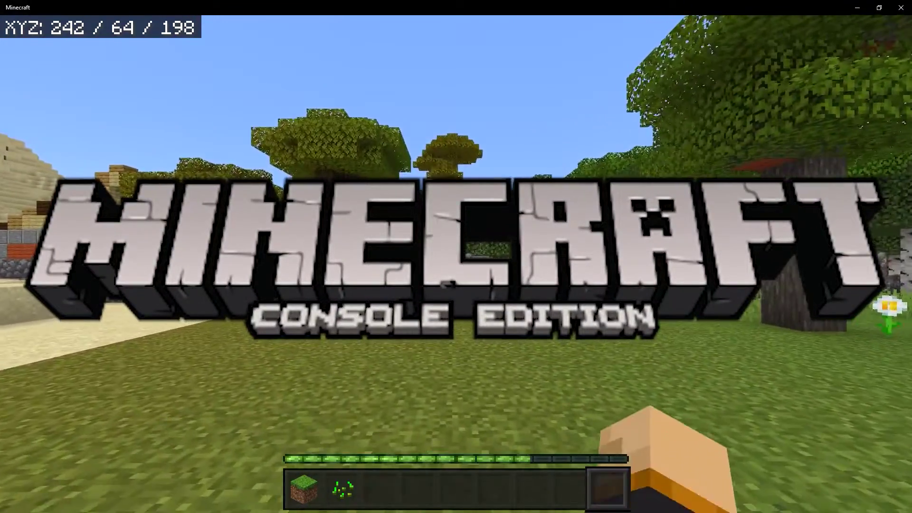
pyautogui.press('w')
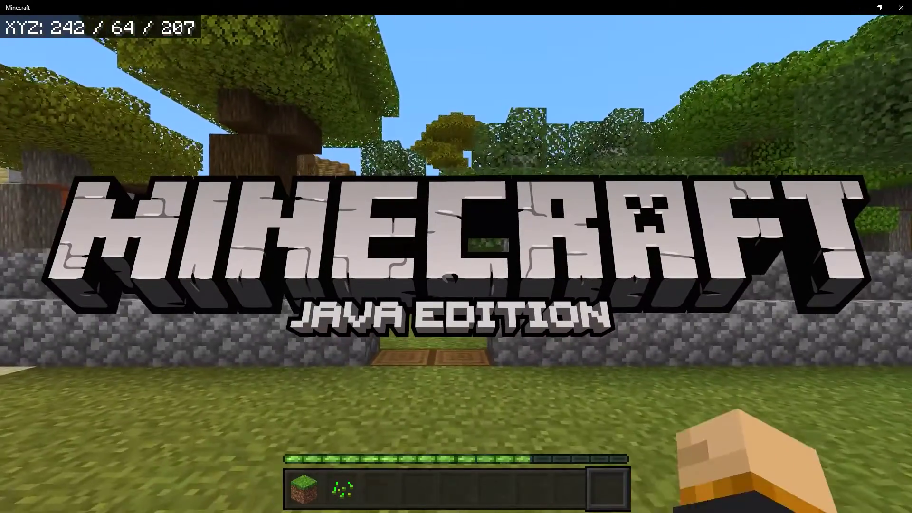
pyautogui.press('w')
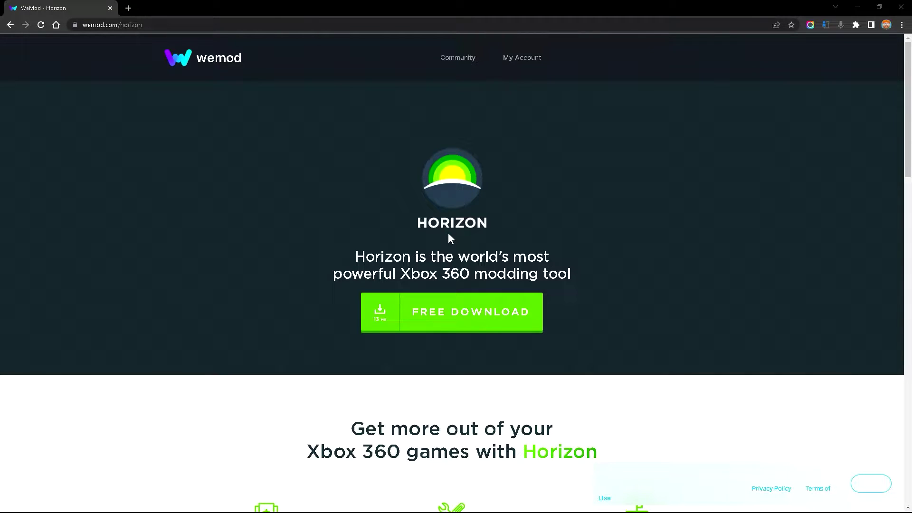
# Download and run Horizon-Setup (1).exe, approve User Account Control, and launch Horizon
pyautogui.click(455, 318)
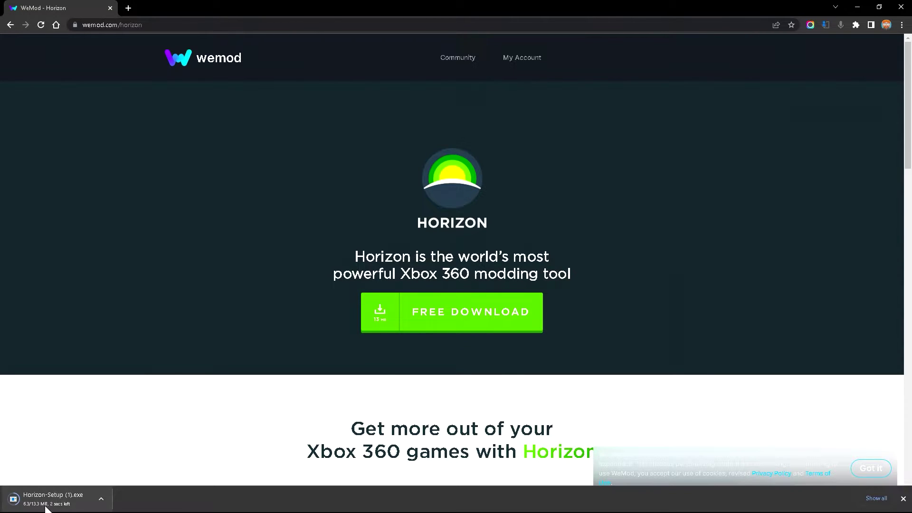
pyautogui.click(65, 502)
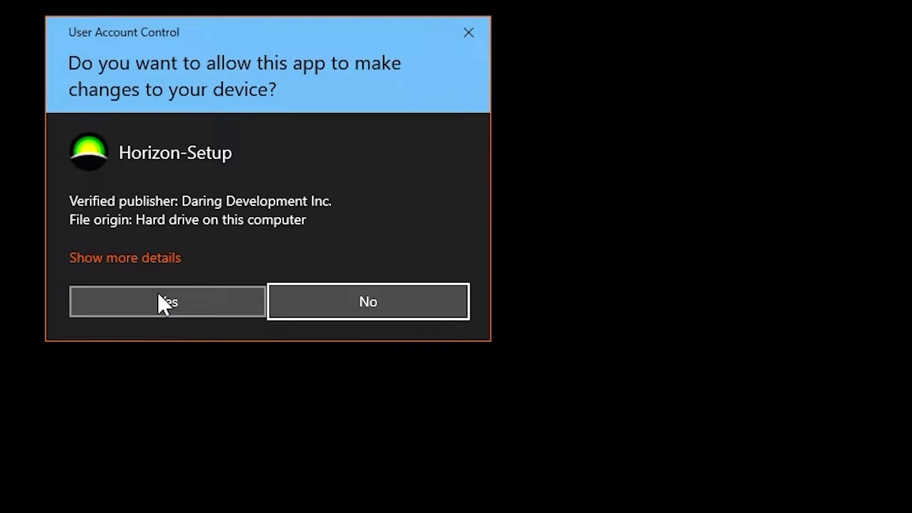
pyautogui.click(163, 303)
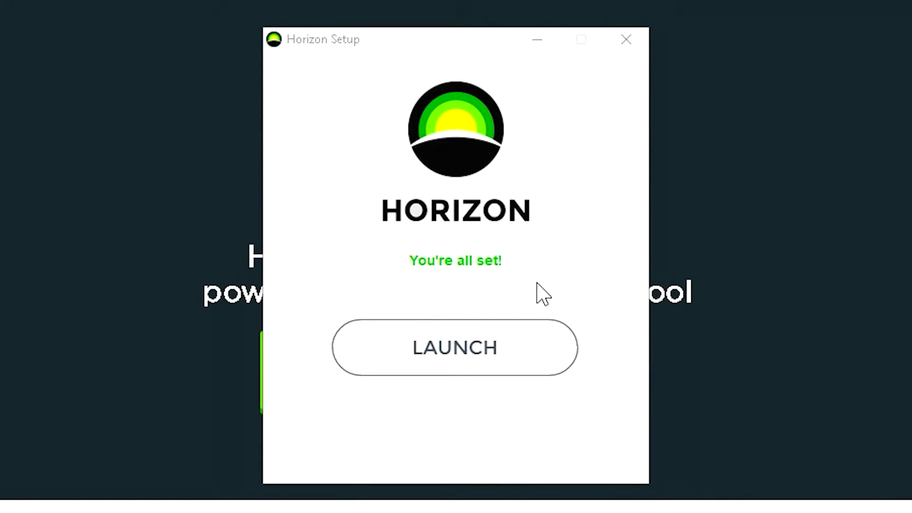
pyautogui.click(468, 334)
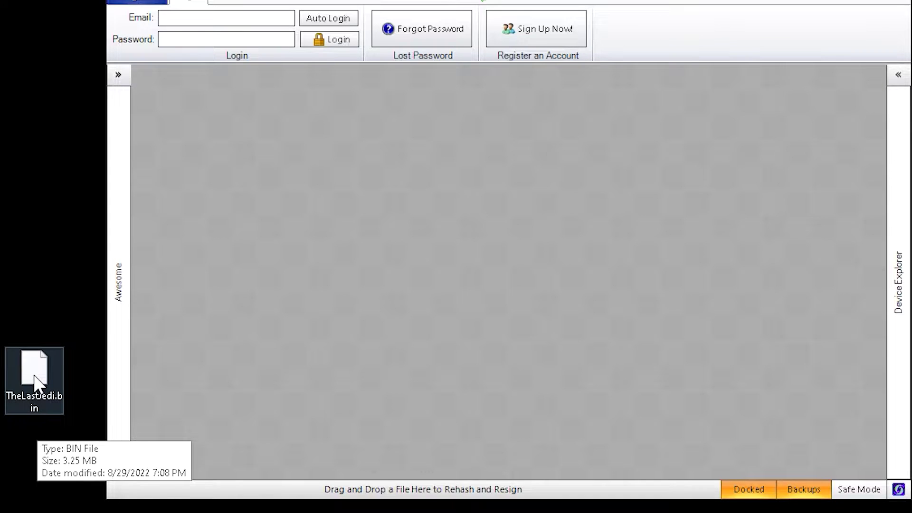
# Load the TheLastJedi.bin save package into Horizon and view its contents
pyautogui.moveTo(34, 376); pyautogui.dragTo(433, 269)
pyautogui.moveTo(603, 235); pyautogui.dragTo(603, 234)
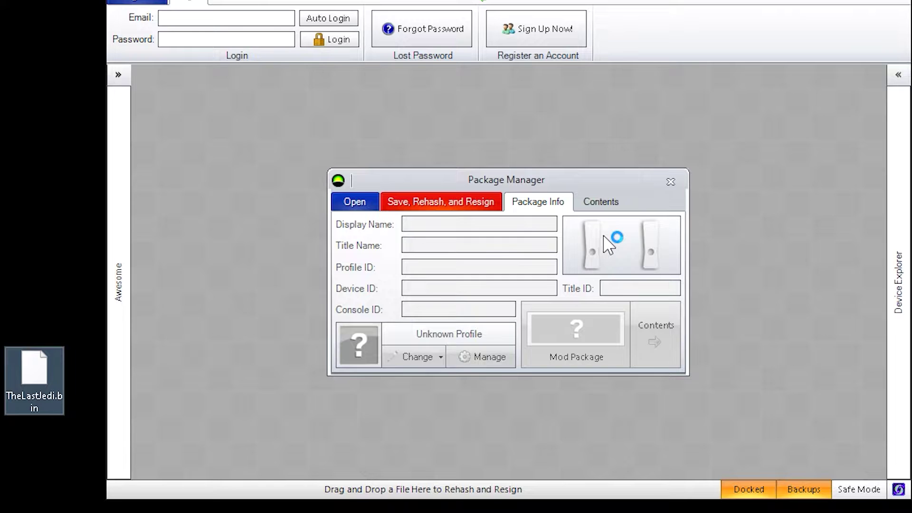
pyautogui.click(615, 202)
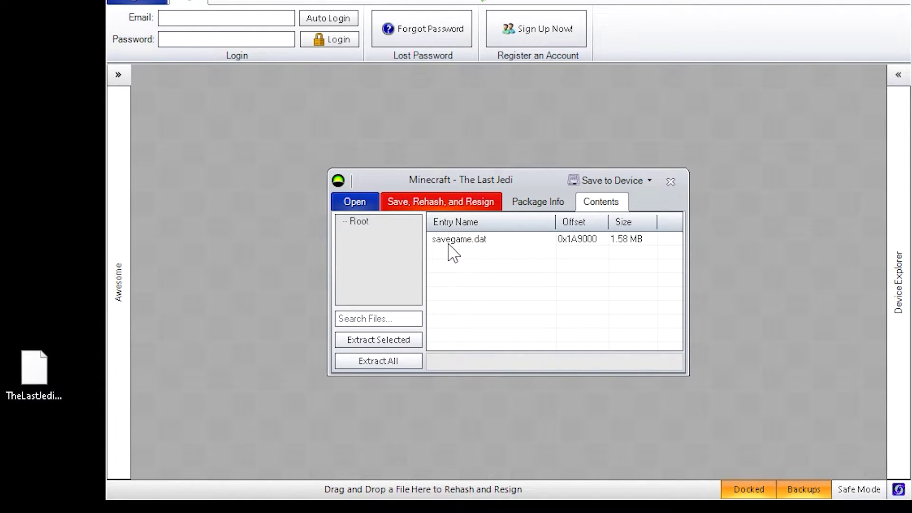
# Extract savegame.dat from the package and save it to the Desktop
pyautogui.click(480, 239)
pyautogui.rightClick(480, 239)
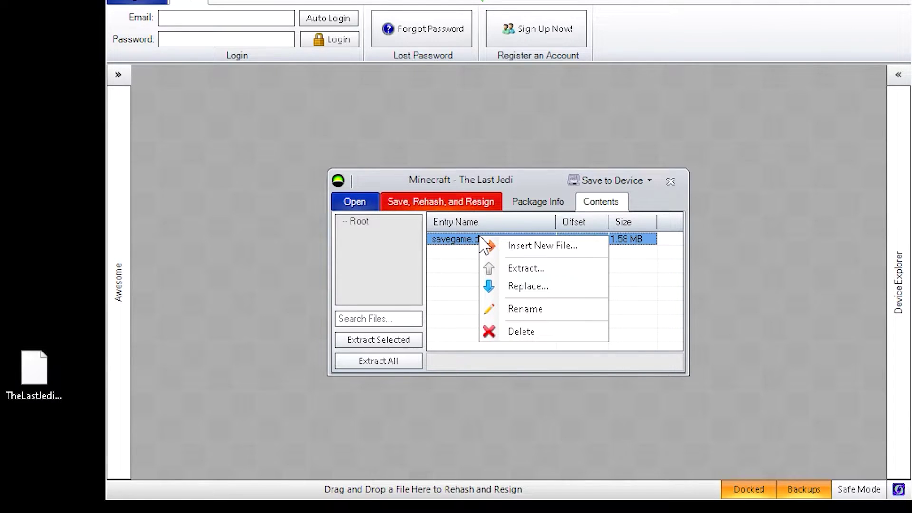
pyautogui.click(515, 267)
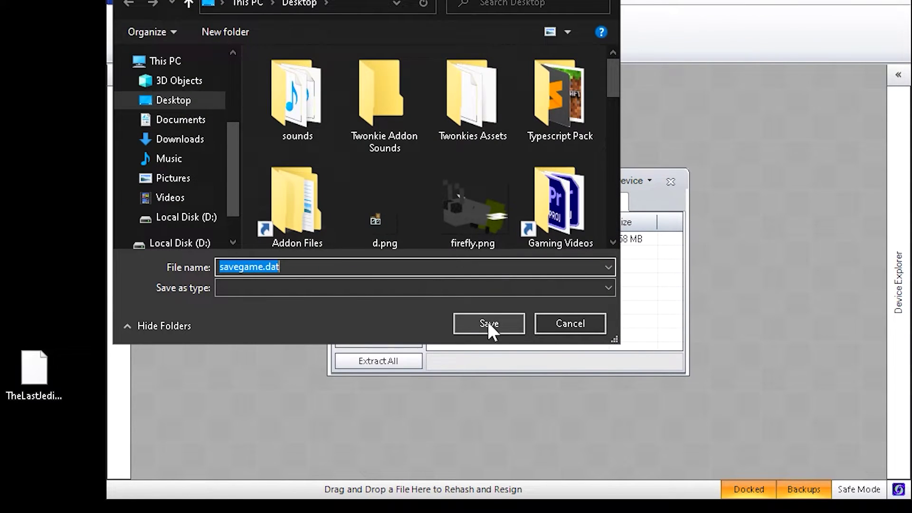
pyautogui.click(489, 321)
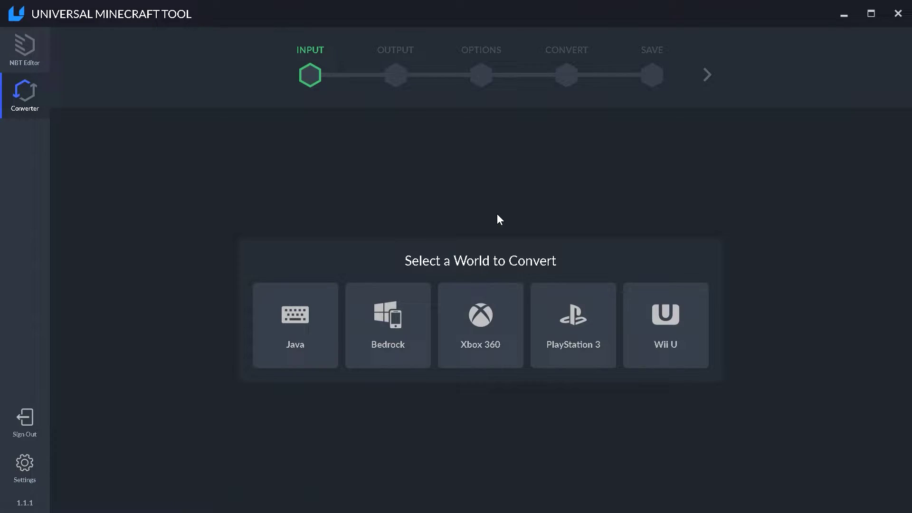
# Choose Xbox 360 as the input type and open the Desktop savegame.dat world
pyautogui.click(476, 321)
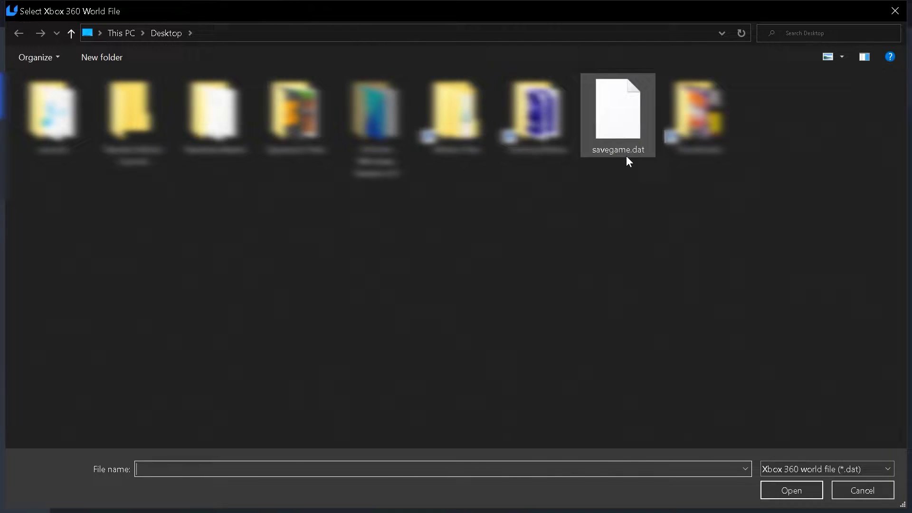
pyautogui.doubleClick(631, 123)
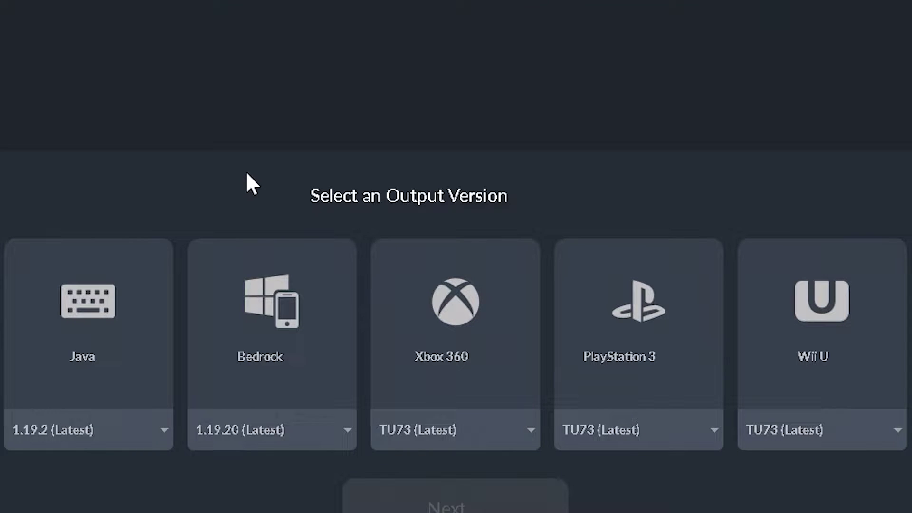
# Pick Bedrock output, try version 1.16.221.1, revert to 1.19.20 (Latest), and continue
pyautogui.click(248, 333)
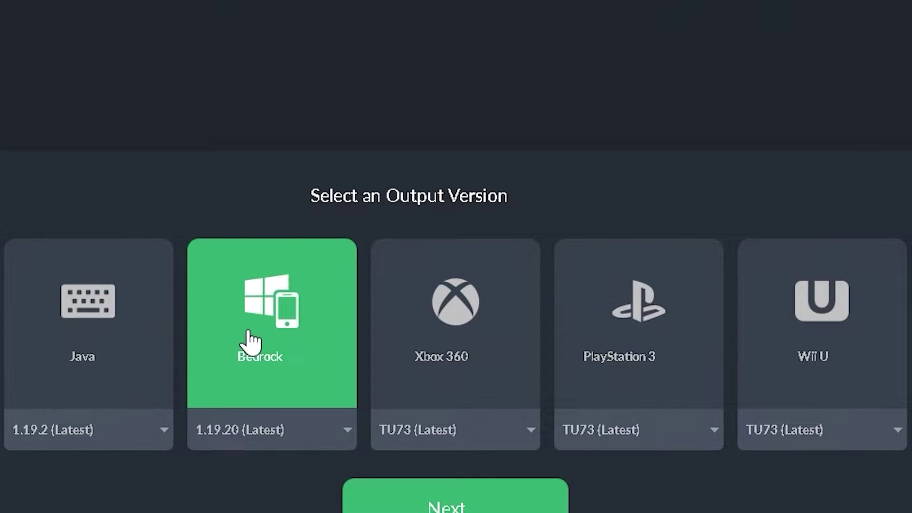
pyautogui.click(267, 432)
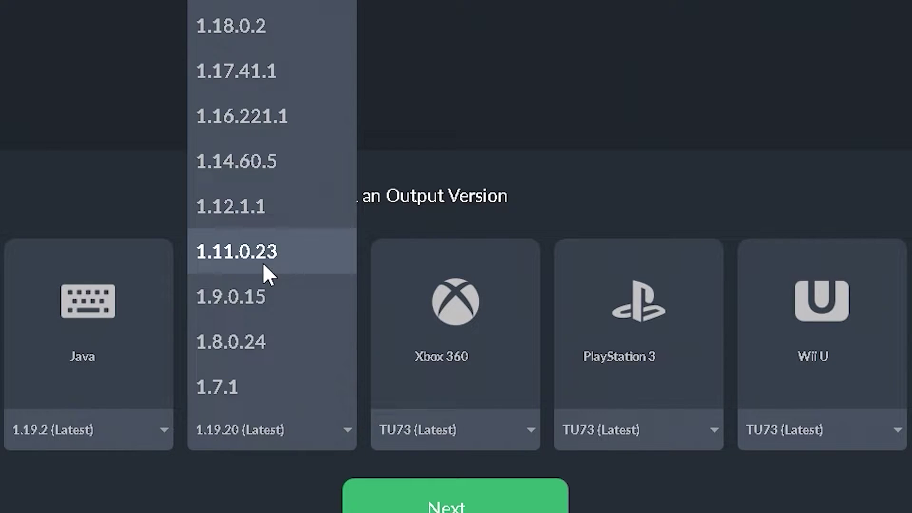
pyautogui.click(262, 122)
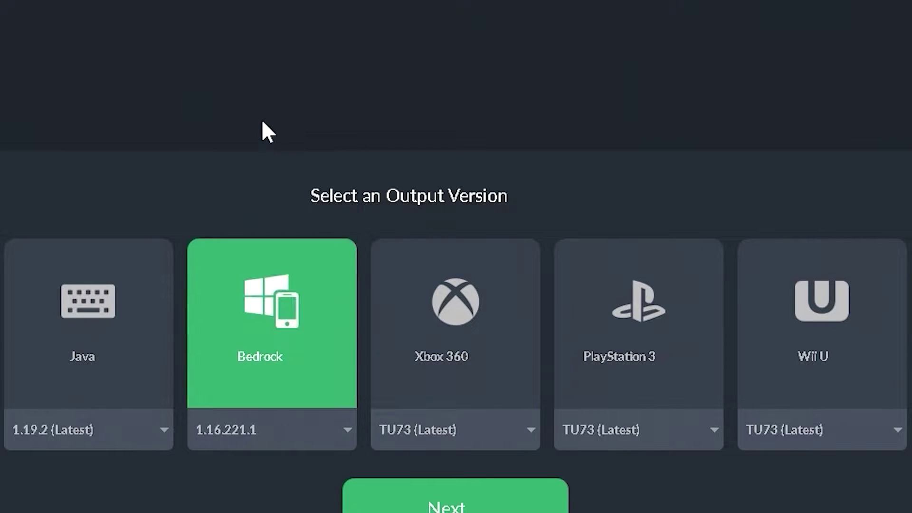
pyautogui.click(226, 447)
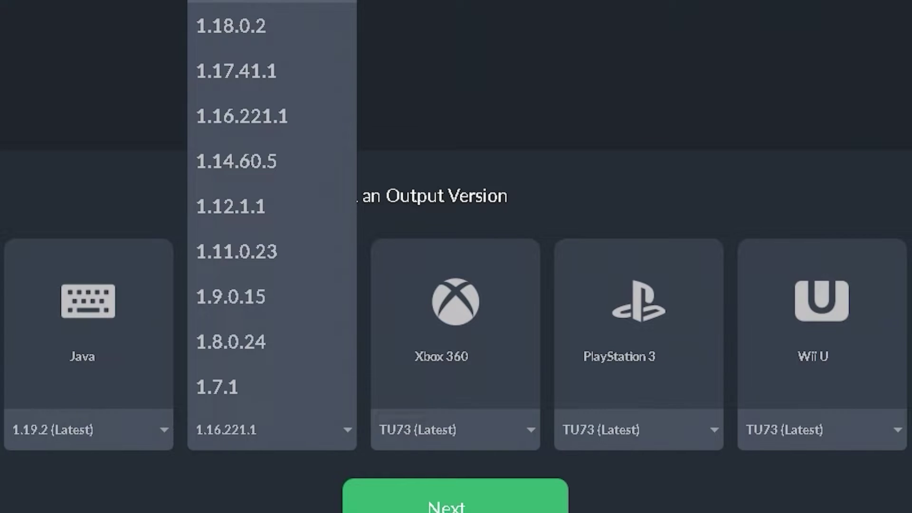
pyautogui.click(231, 3)
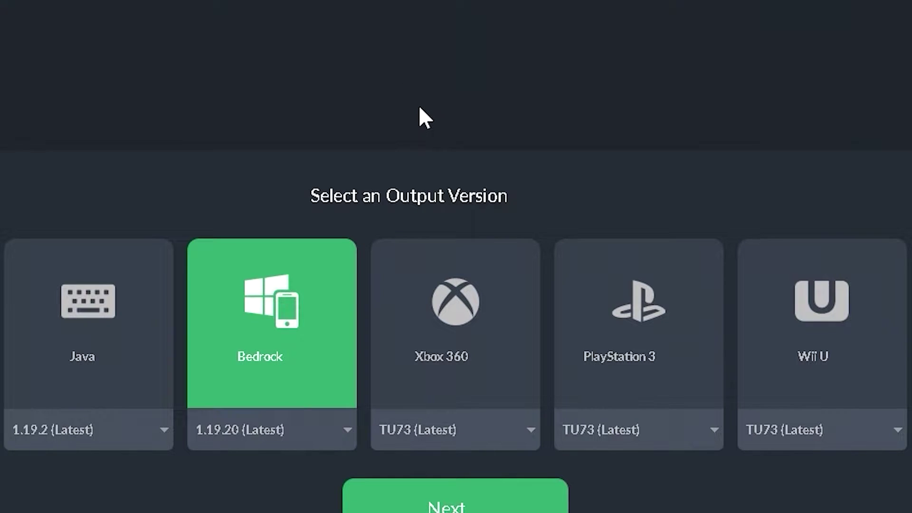
pyautogui.click(451, 503)
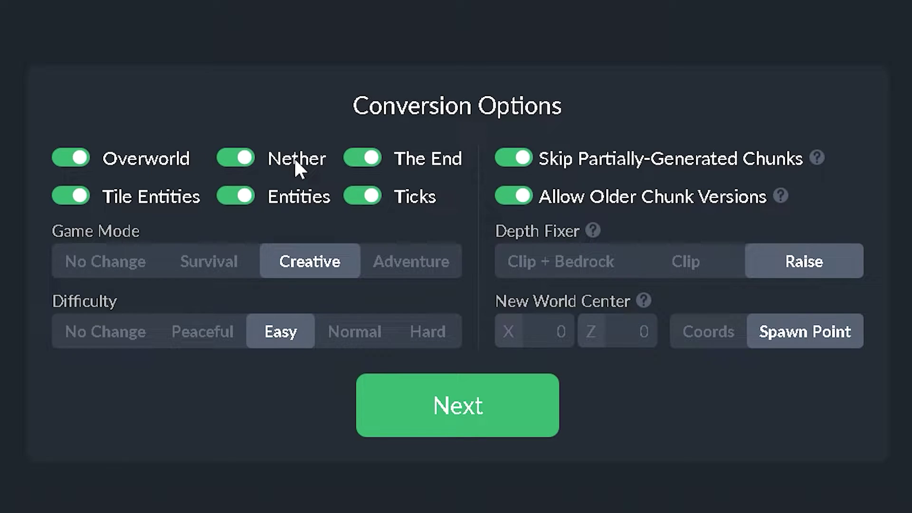
# Turn off the Nether and The End toggles, leaving only the Overworld enabled
pyautogui.click(77, 164)
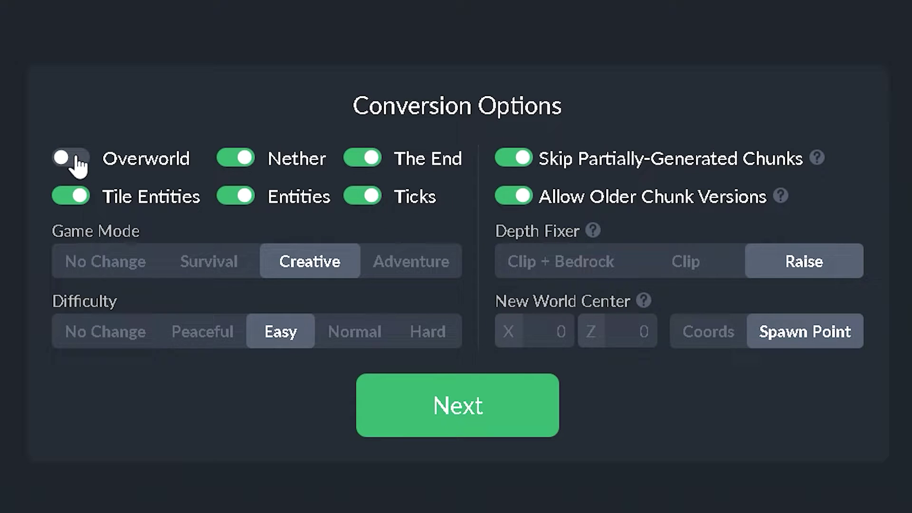
pyautogui.click(373, 167)
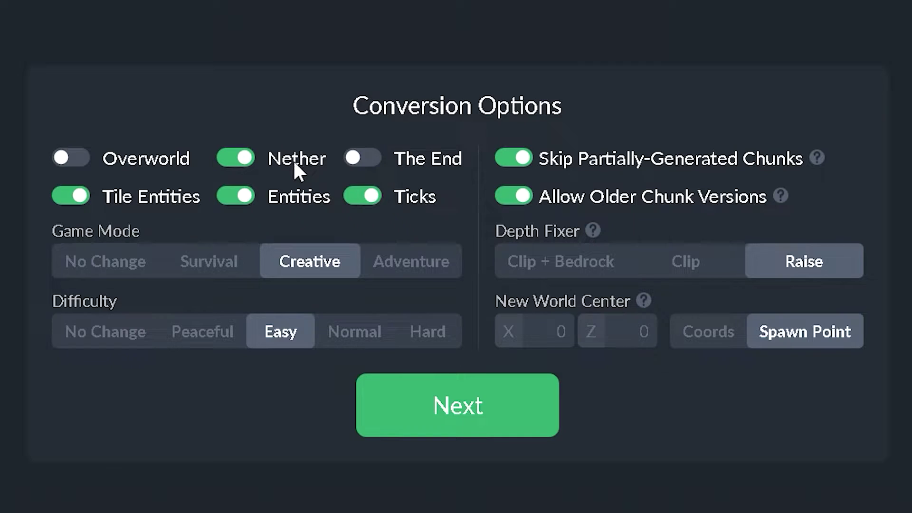
pyautogui.click(239, 155)
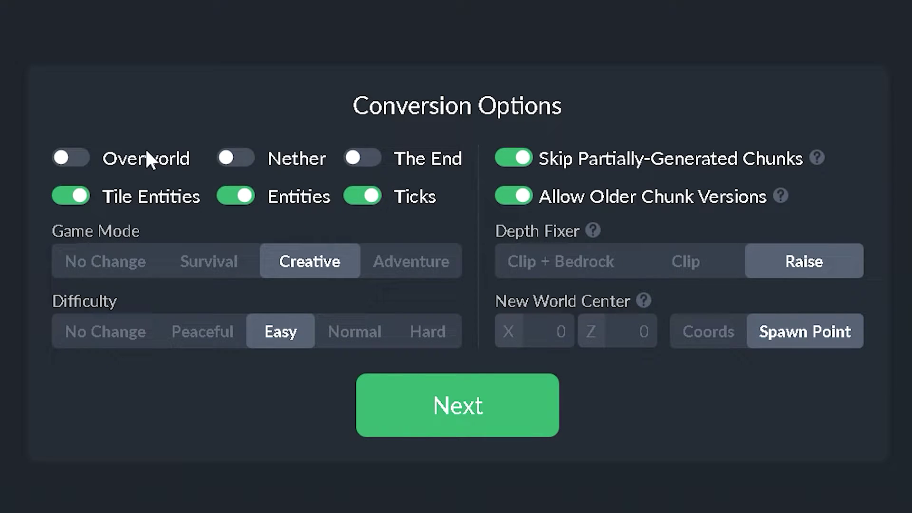
pyautogui.click(76, 156)
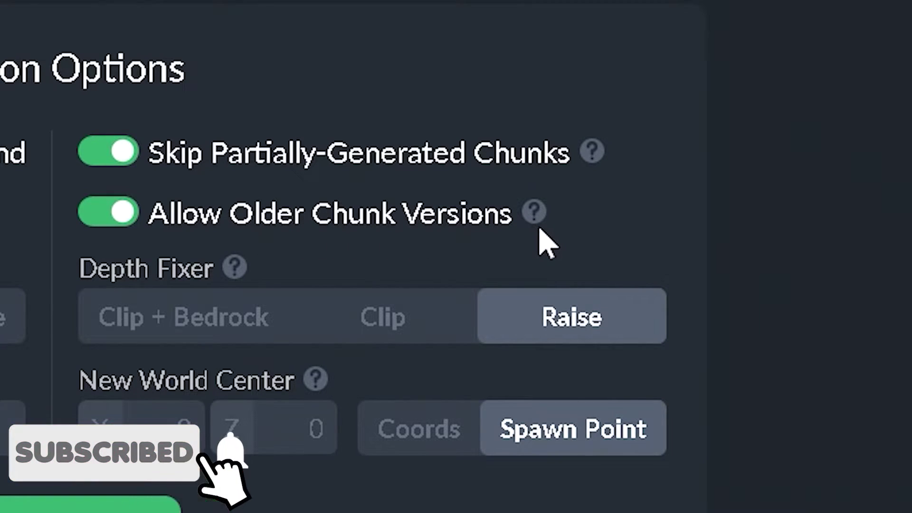
pyautogui.moveTo(541, 221)
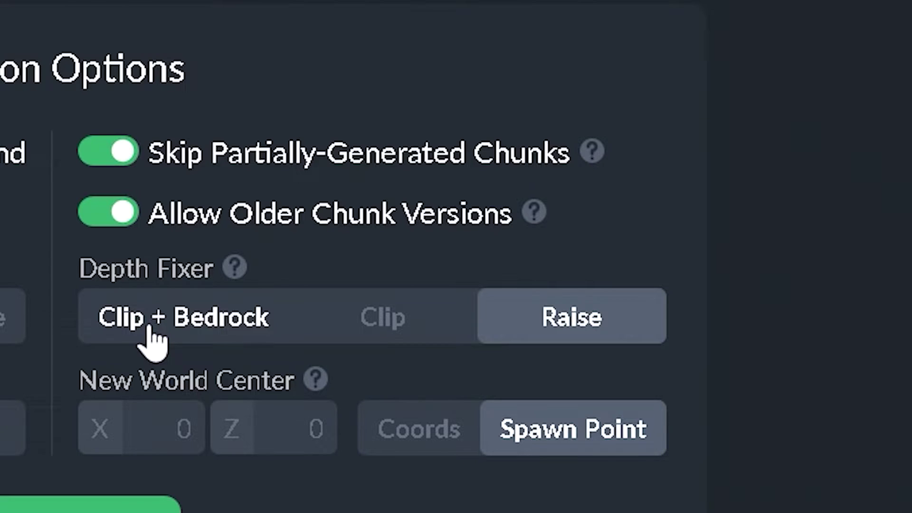
# Try Clip + Bedrock and Clip depth fixing, then return depth fixing to Raise
pyautogui.click(149, 327)
pyautogui.moveTo(230, 272)
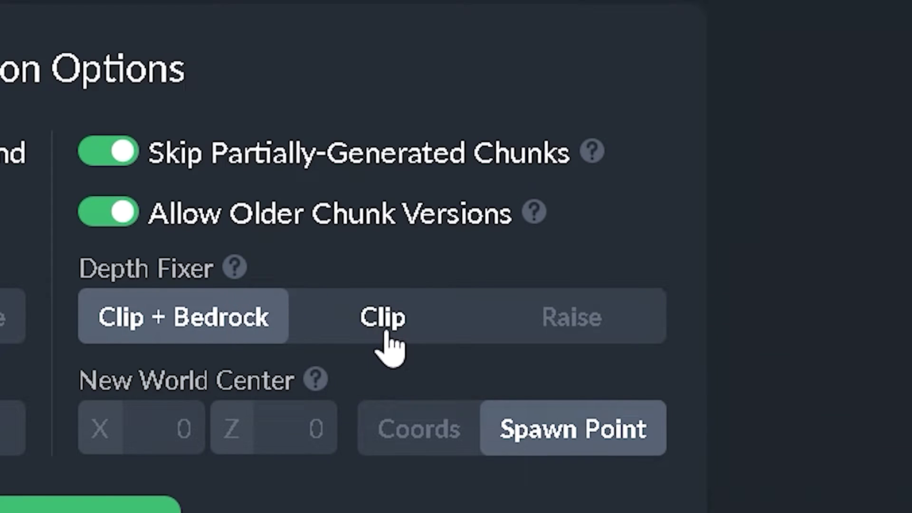
pyautogui.click(384, 350)
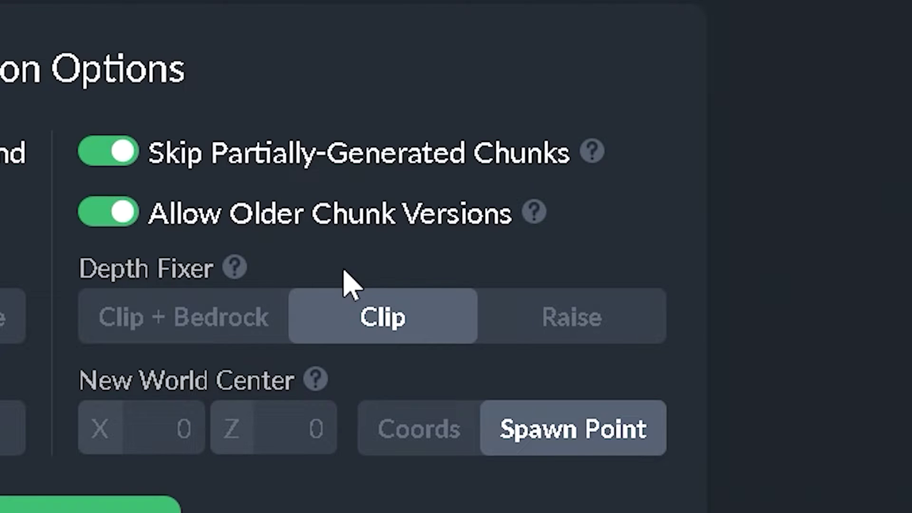
pyautogui.click(582, 322)
# Toggle the new-world center between custom coordinates and spawn point, then run the conversion
pyautogui.moveTo(230, 264)
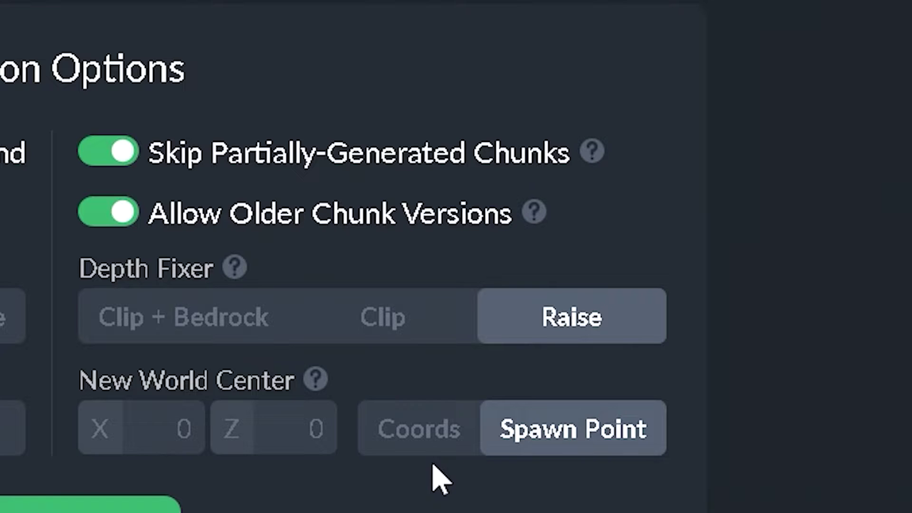
pyautogui.click(422, 444)
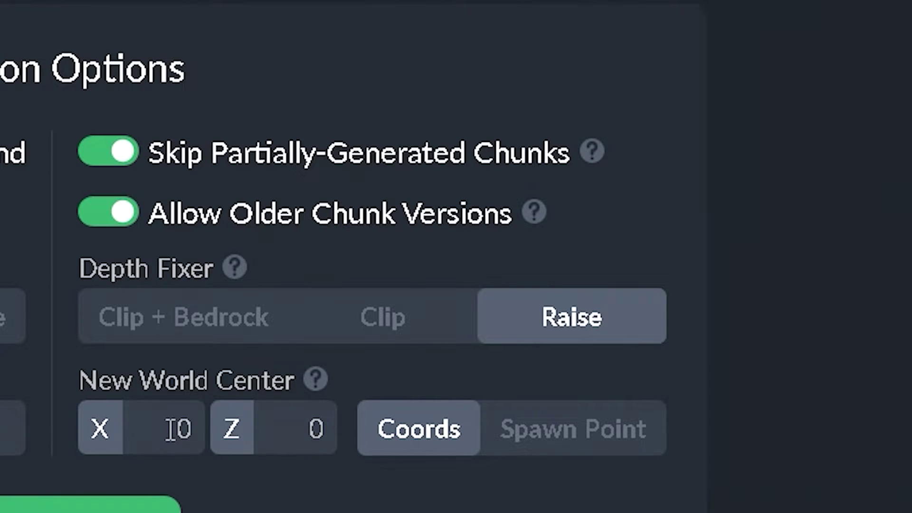
pyautogui.click(442, 452)
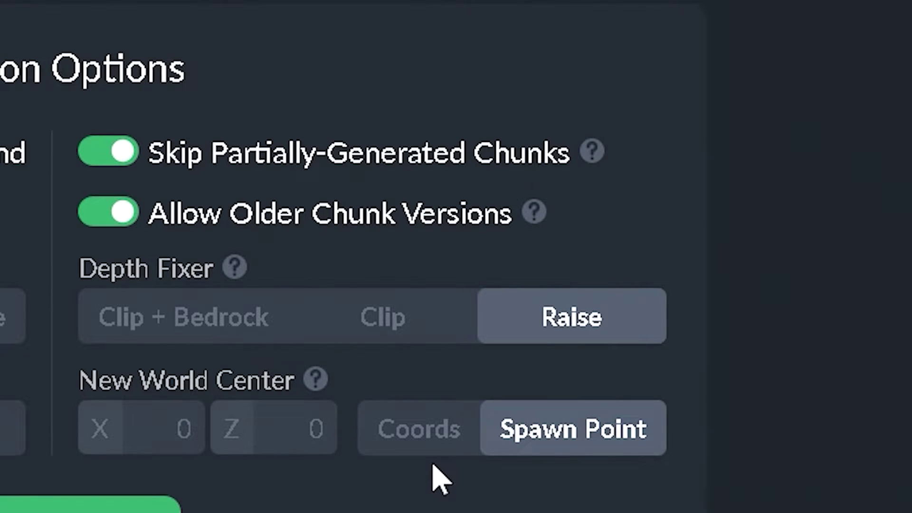
pyautogui.click(429, 451)
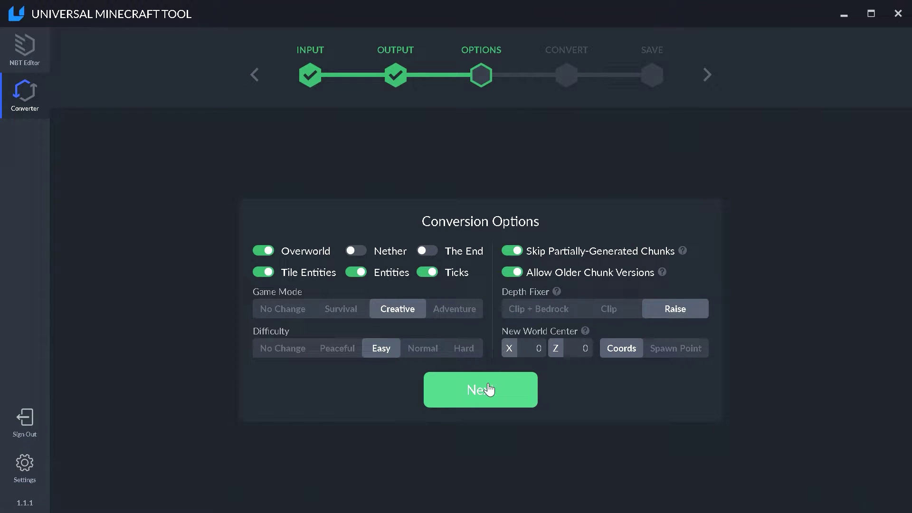
pyautogui.click(490, 390)
pyautogui.click(487, 381)
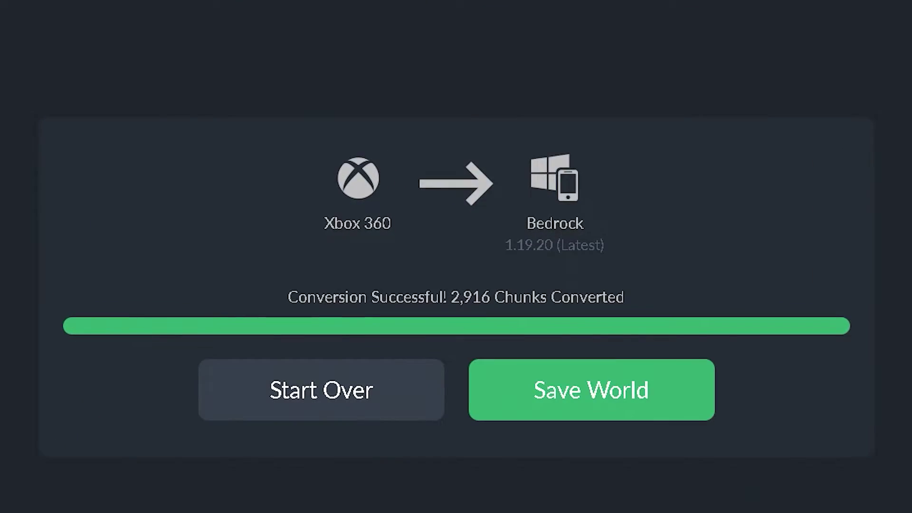
# Save the converted Bedrock world under the name 'The Last Jedi'
pyautogui.click(531, 377)
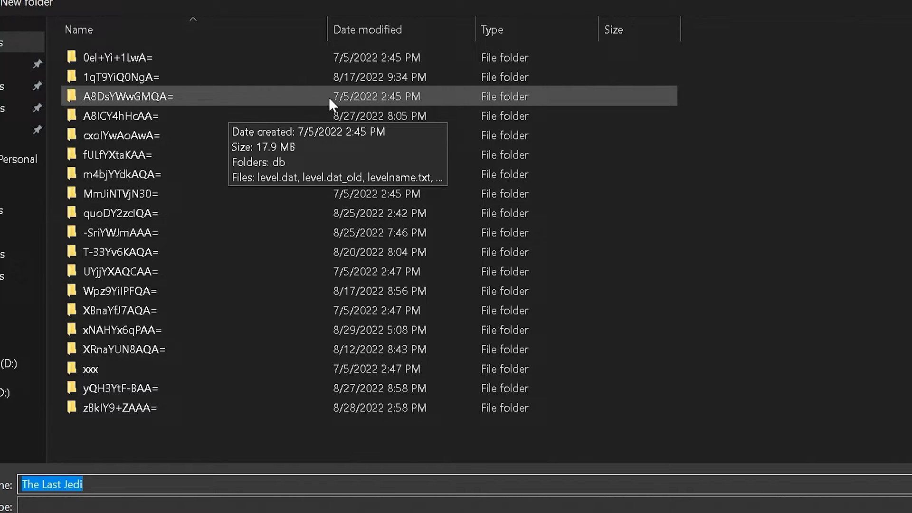
pyautogui.click(83, 484)
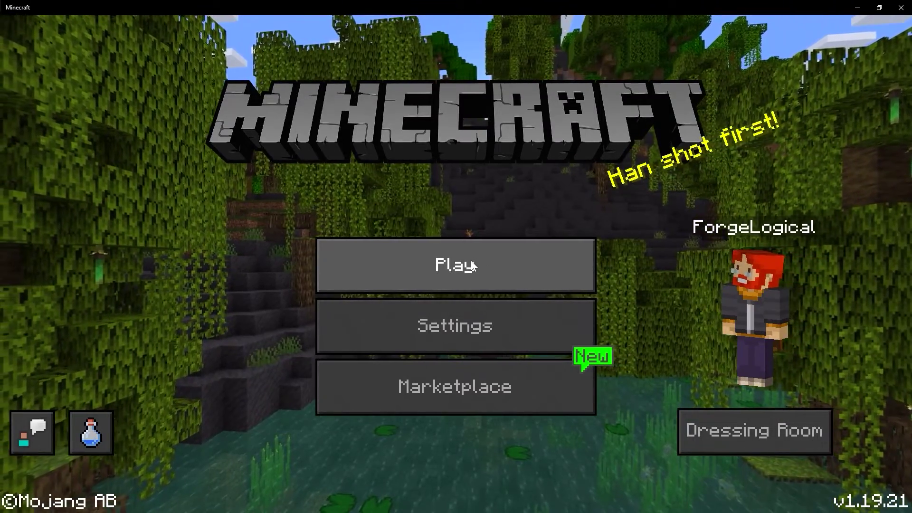
# Open the Worlds list and load The Last Jedi
pyautogui.click(476, 264)
pyautogui.moveTo(700, 172); pyautogui.dragTo(695, 232)
pyautogui.click(413, 237)
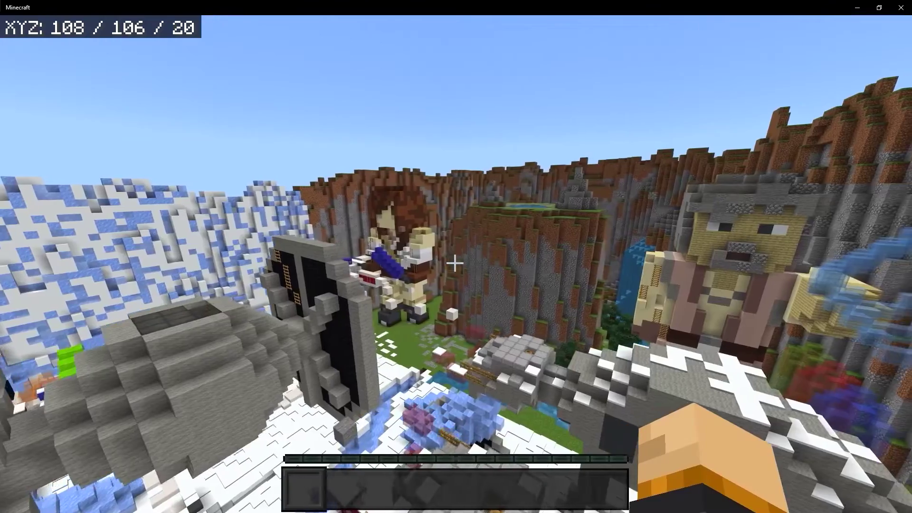
# Fly over the snowy map down to the Star Wars walker and TIE fighter builds
pyautogui.press('w')
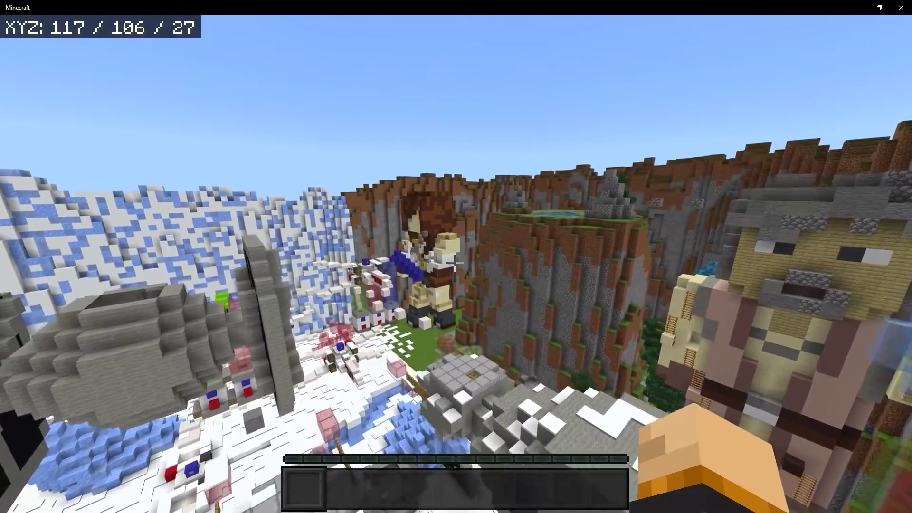
pyautogui.press('w')
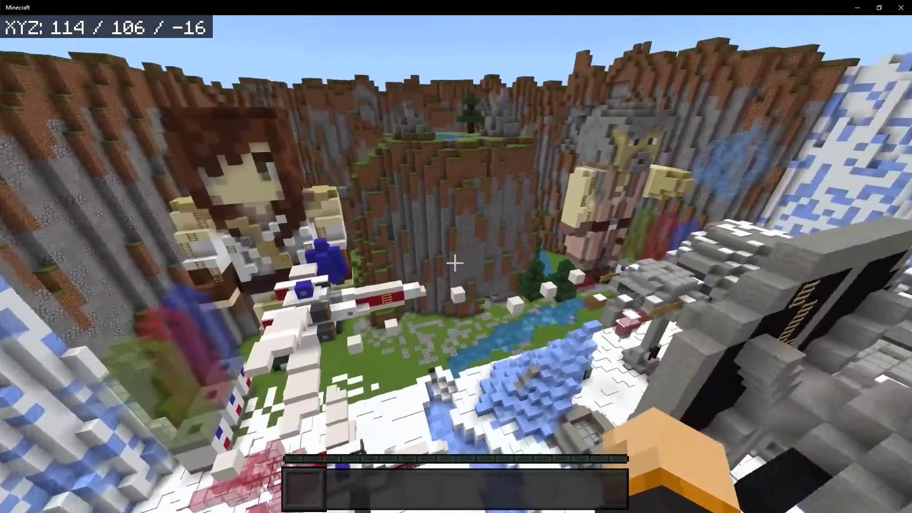
pyautogui.press('w')
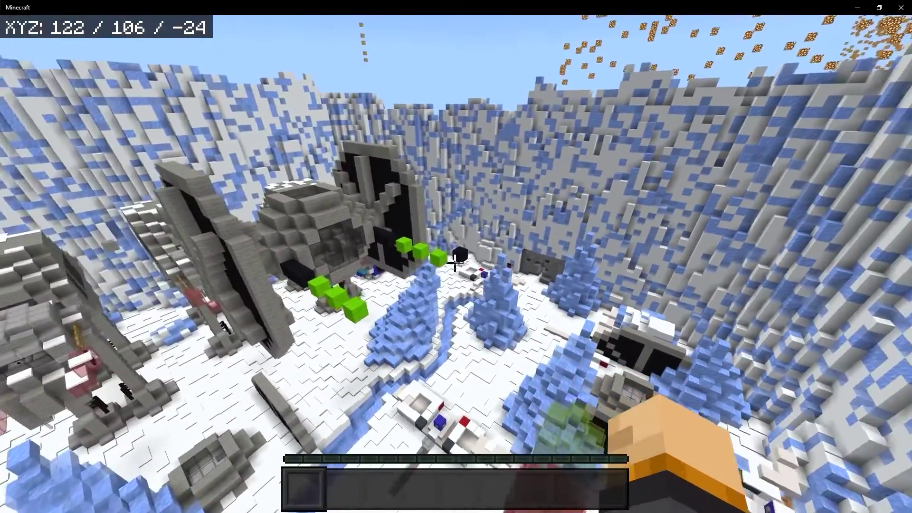
pyautogui.press('w')
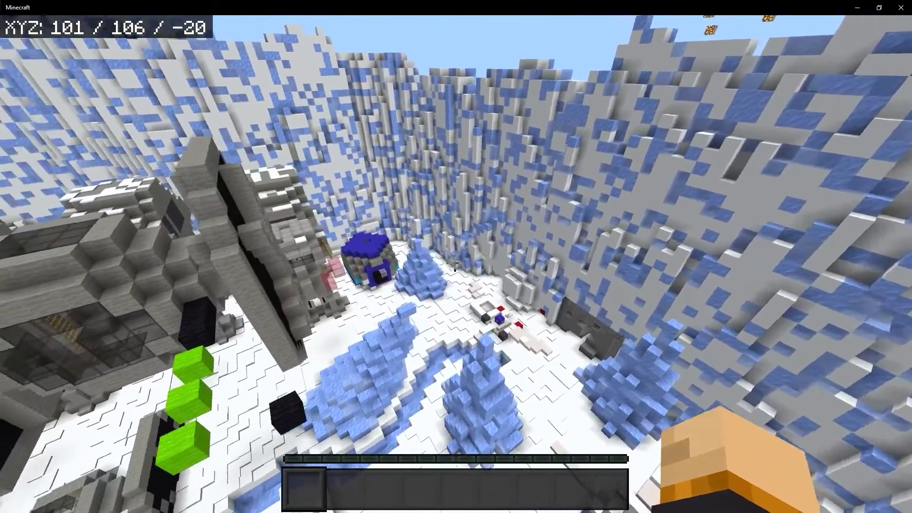
pyautogui.press('w')
pyautogui.press('shift')
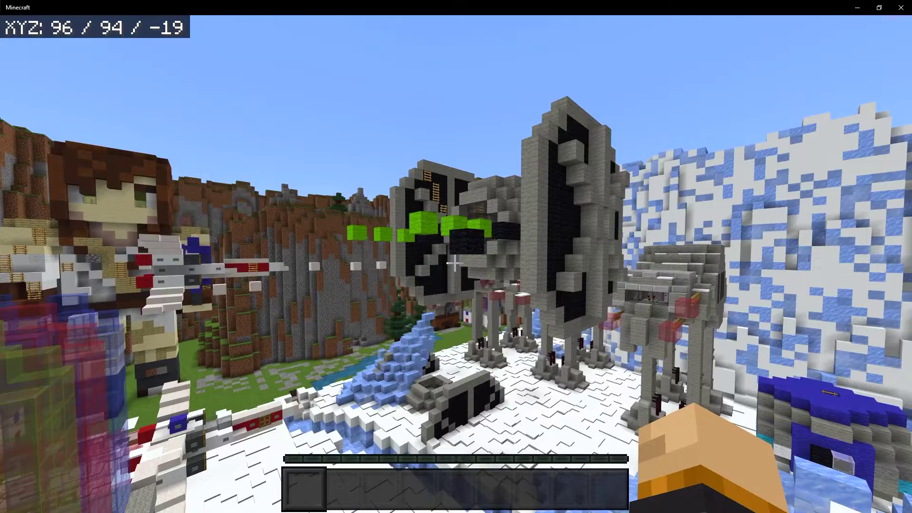
pyautogui.press('w')
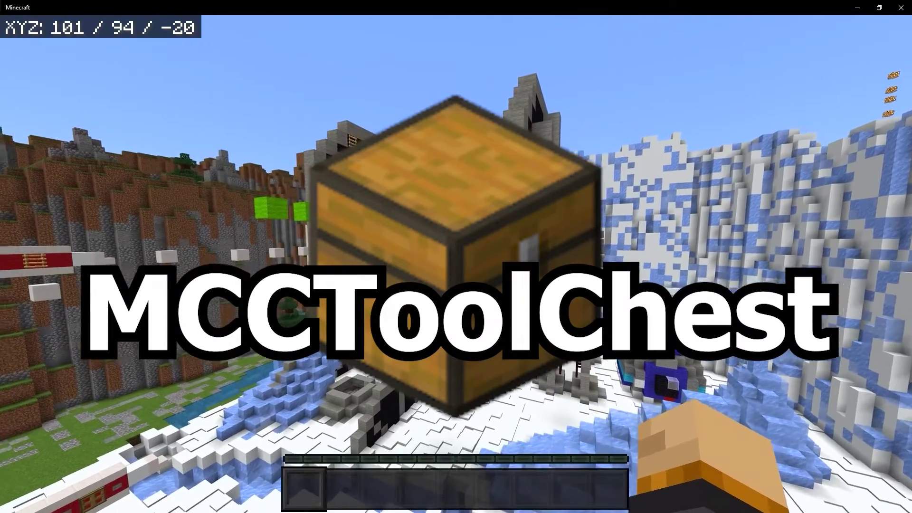
pyautogui.press('w')
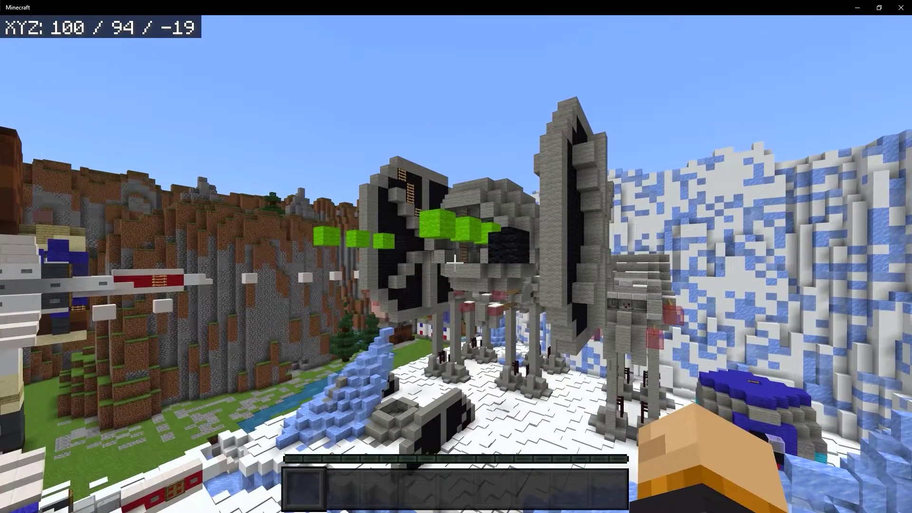
pyautogui.press('w')
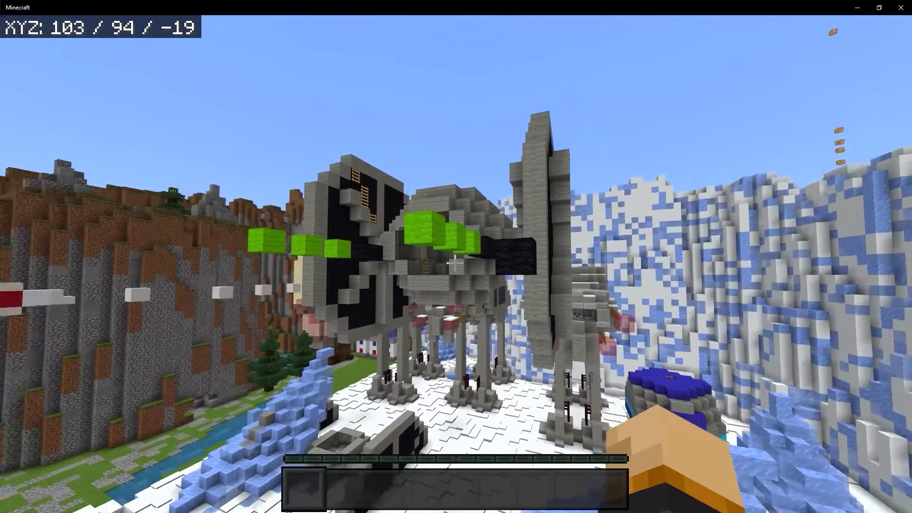
pyautogui.press('w')
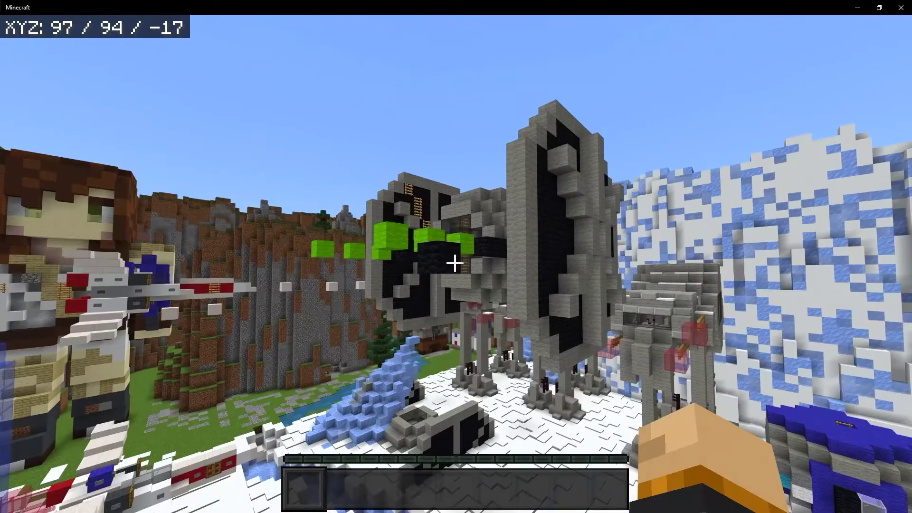
pyautogui.press('w')
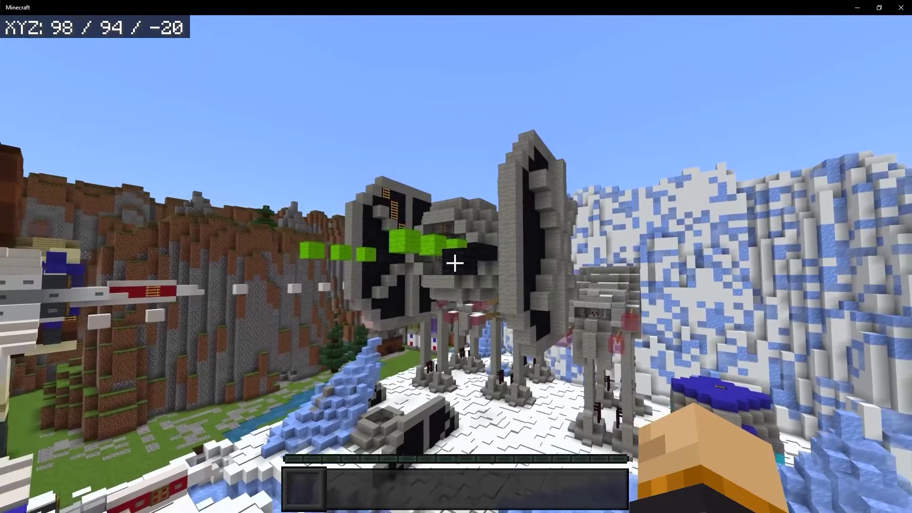
pyautogui.press('w')
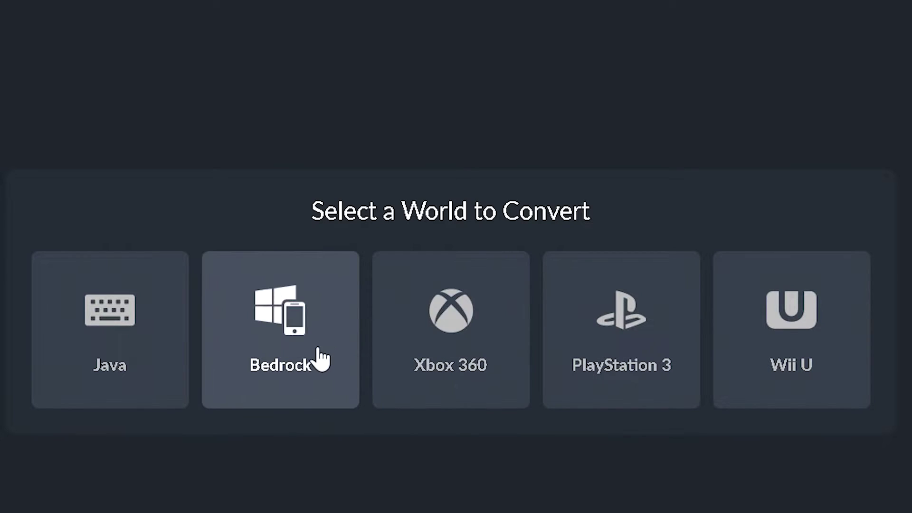
# Select the Bedrock world The Last Jedi as source and Xbox 360 as output
pyautogui.click(295, 323)
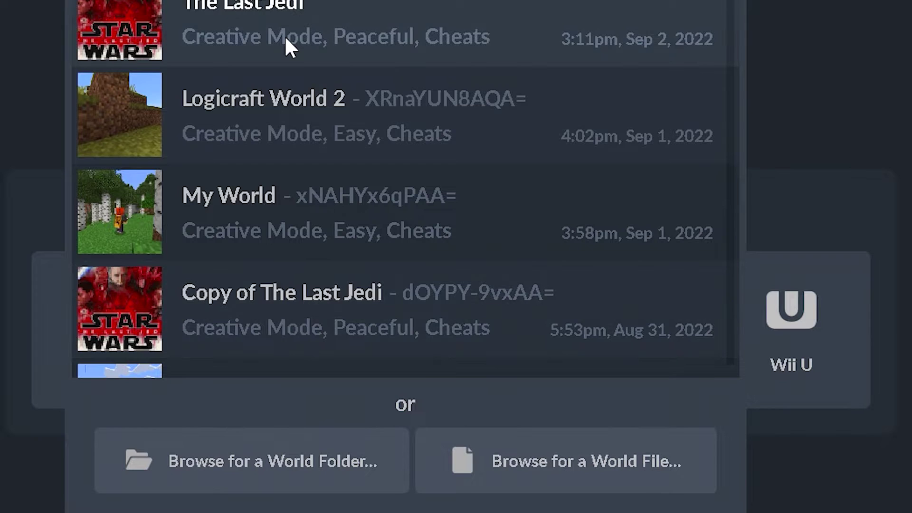
pyautogui.click(286, 38)
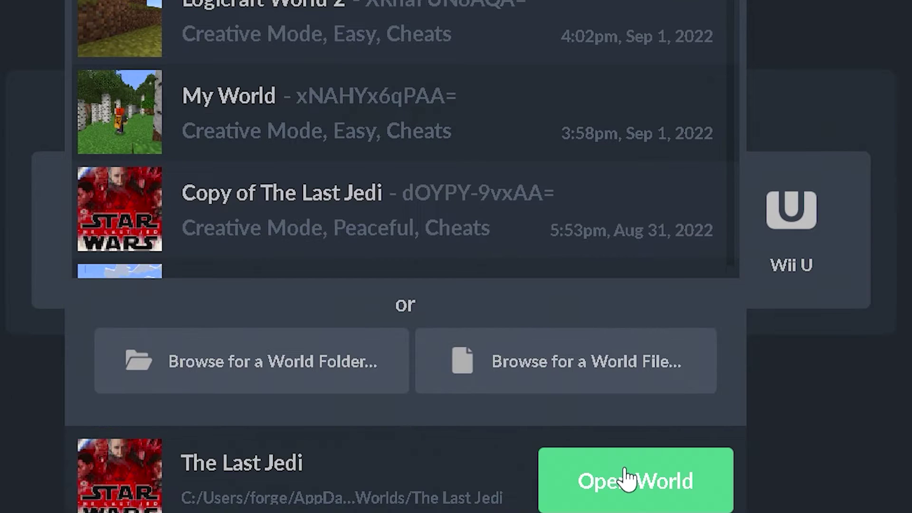
pyautogui.click(625, 479)
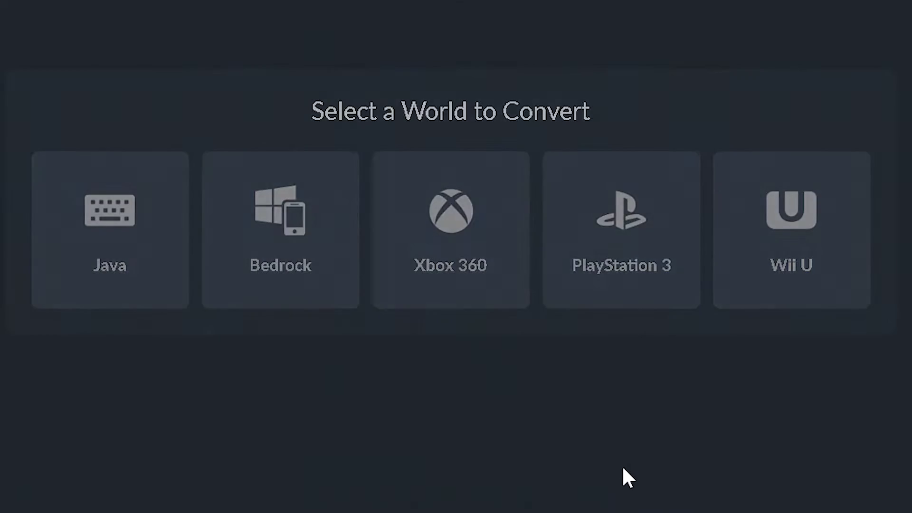
pyautogui.click(485, 278)
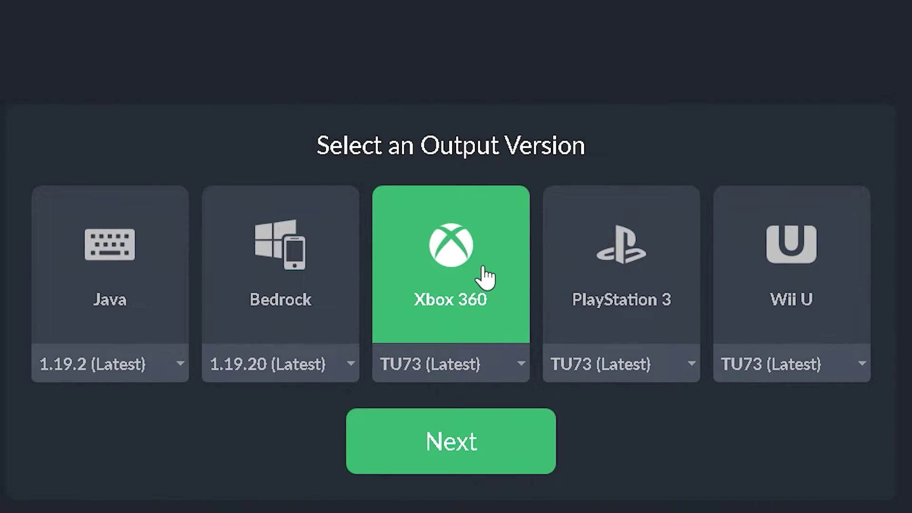
pyautogui.click(465, 446)
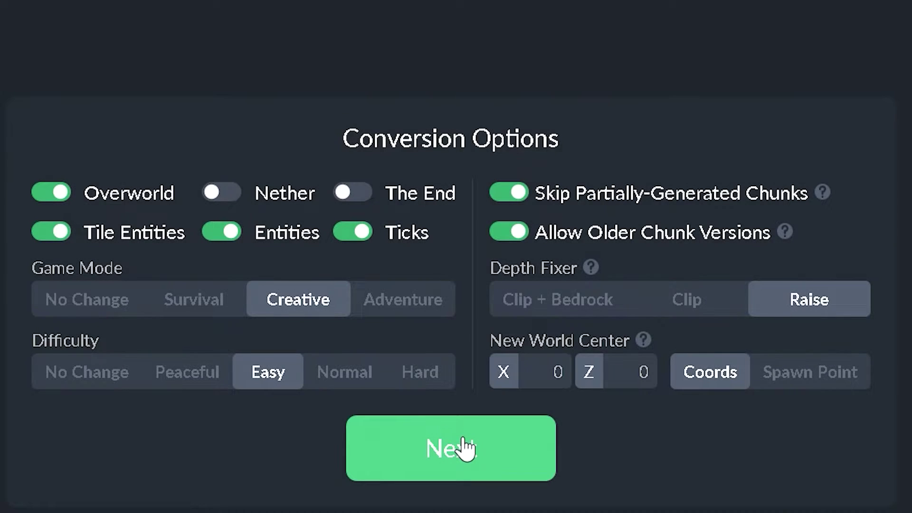
# Convert to Xbox 360 TU73 (2,597 chunks) and save the result as savegame.dat
pyautogui.click(465, 449)
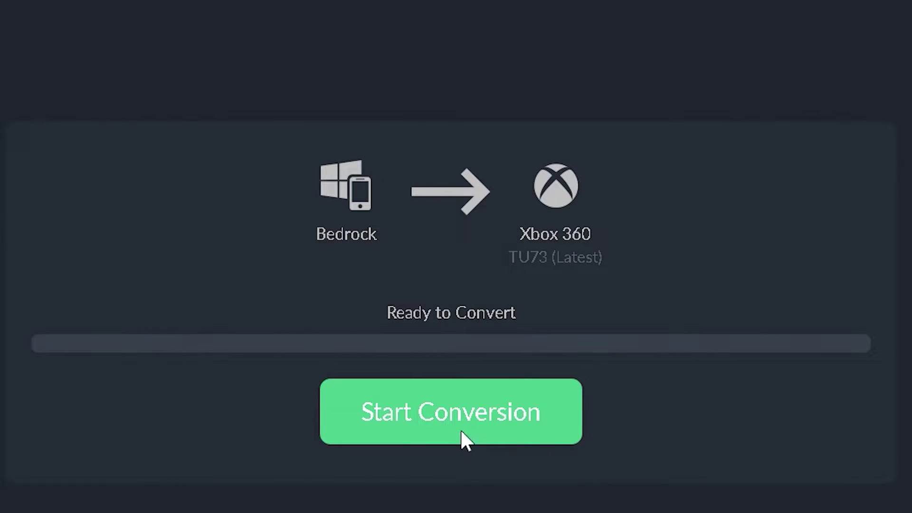
pyautogui.click(462, 434)
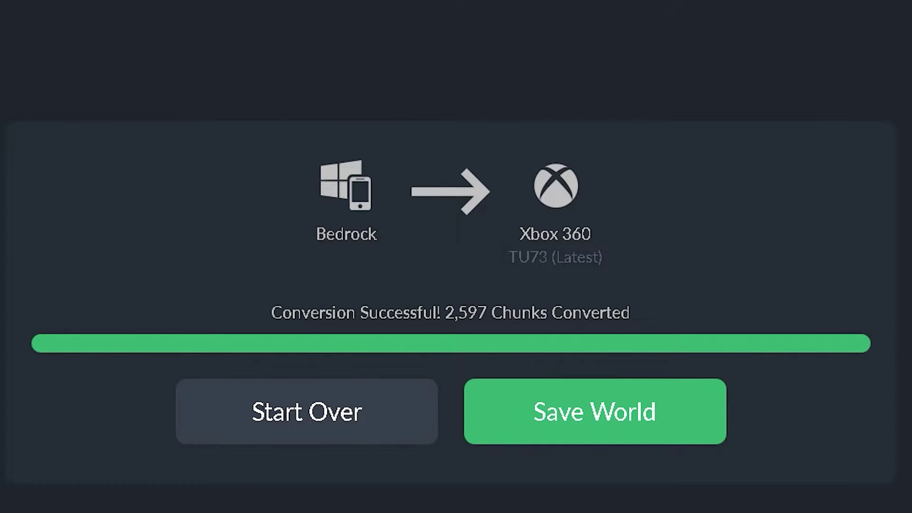
pyautogui.click(494, 385)
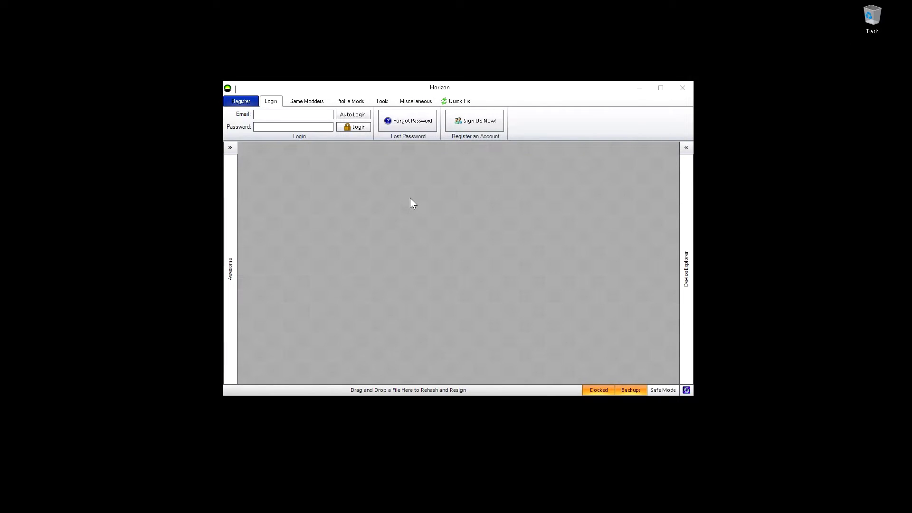
# In Horizon's Device Explorer, open the flash drive's Minecraft save package and view its contents
pyautogui.click(682, 147)
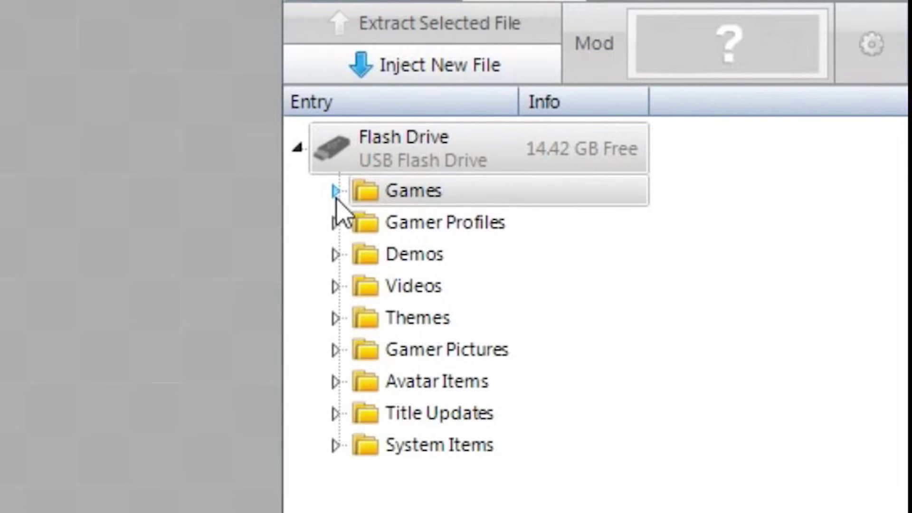
pyautogui.click(335, 192)
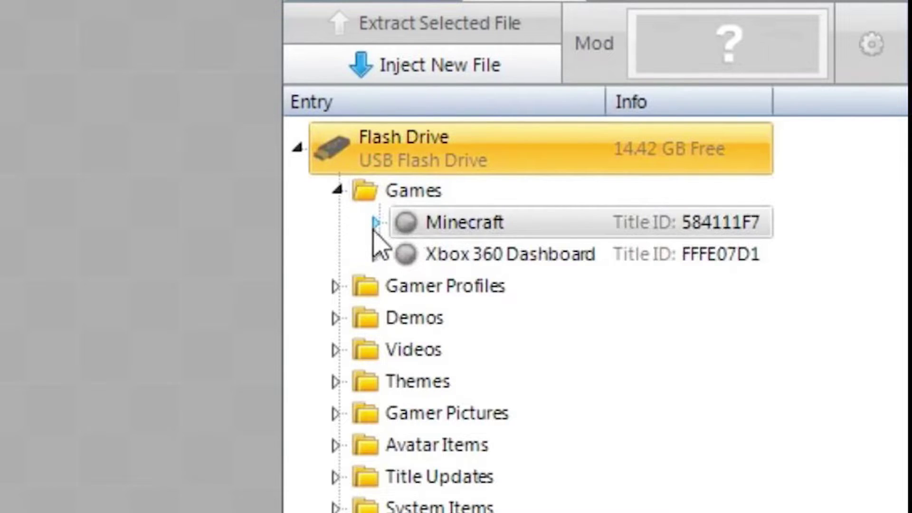
pyautogui.click(375, 223)
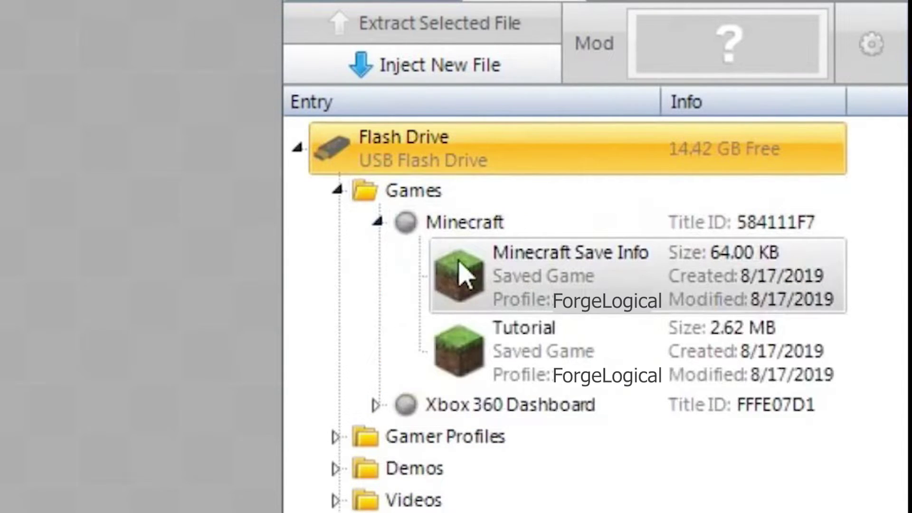
pyautogui.doubleClick(463, 276)
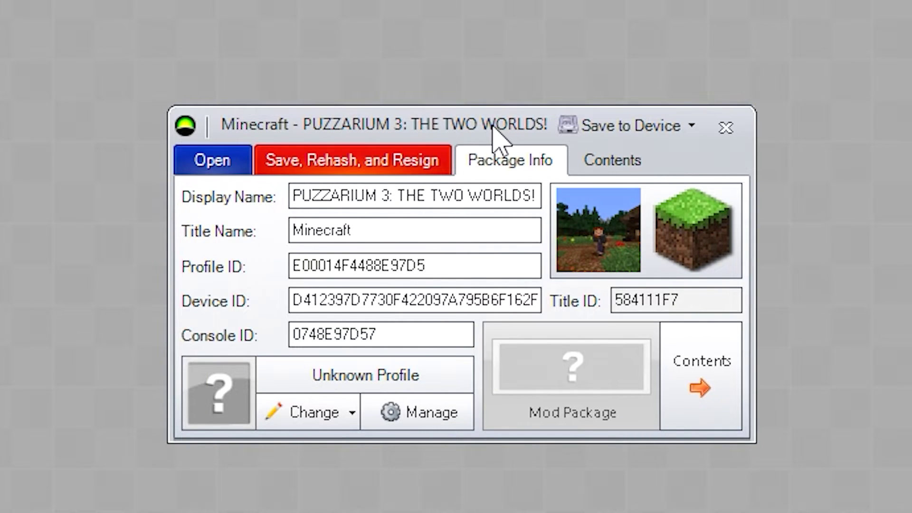
pyautogui.click(601, 168)
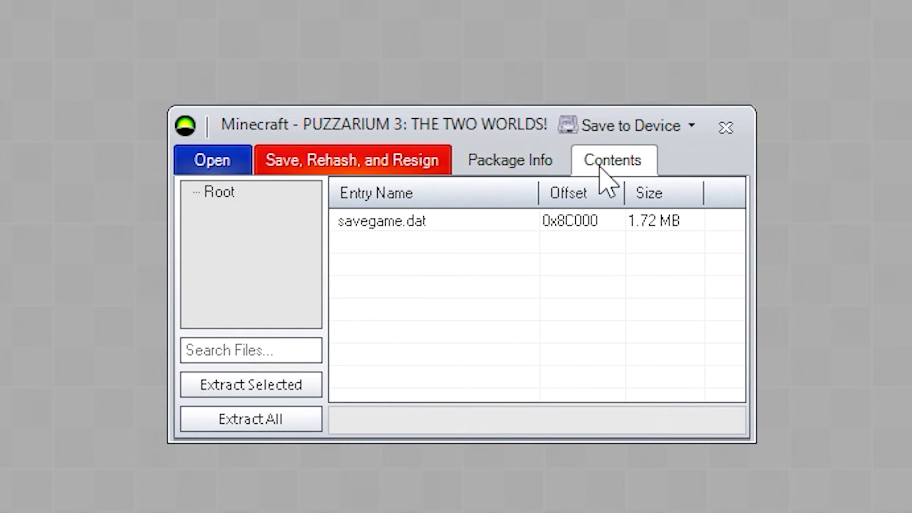
# Replace savegame.dat with the converted file, then save, rehash and resign the package
pyautogui.rightClick(393, 228)
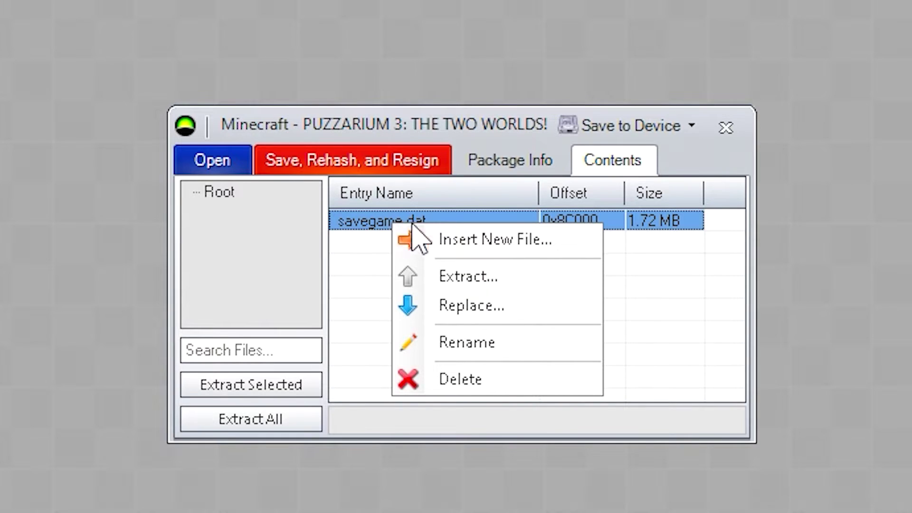
pyautogui.click(511, 306)
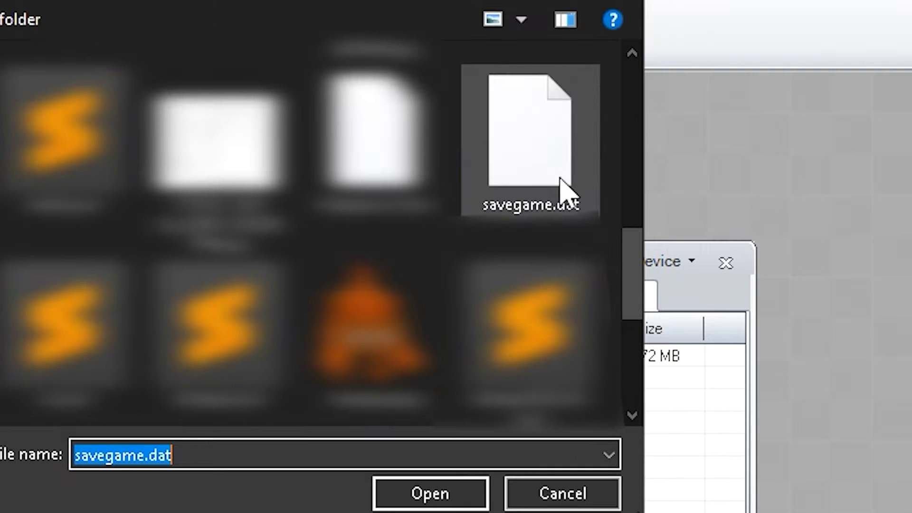
pyautogui.click(525, 157)
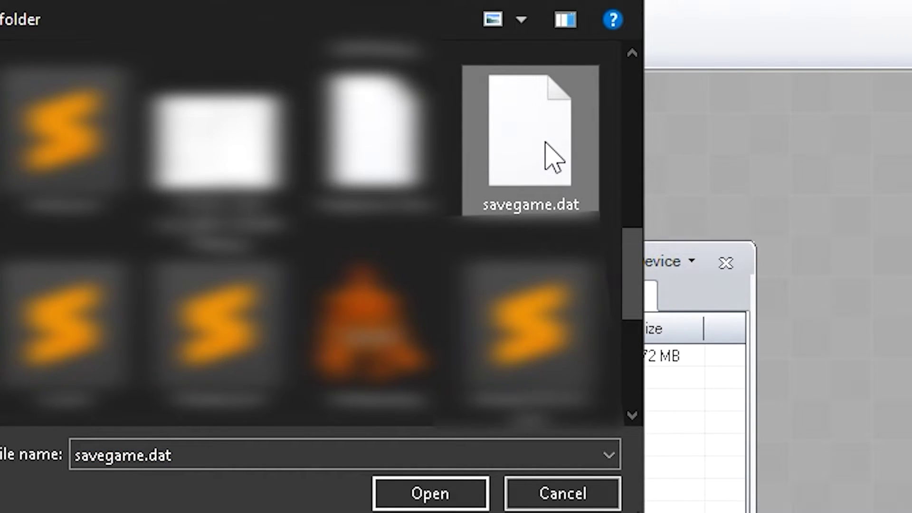
pyautogui.doubleClick(554, 162)
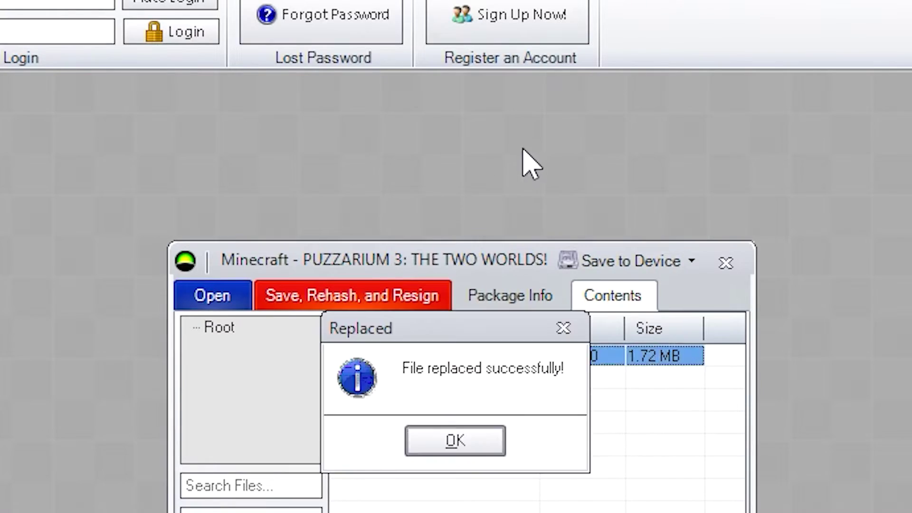
pyautogui.click(447, 446)
pyautogui.click(391, 302)
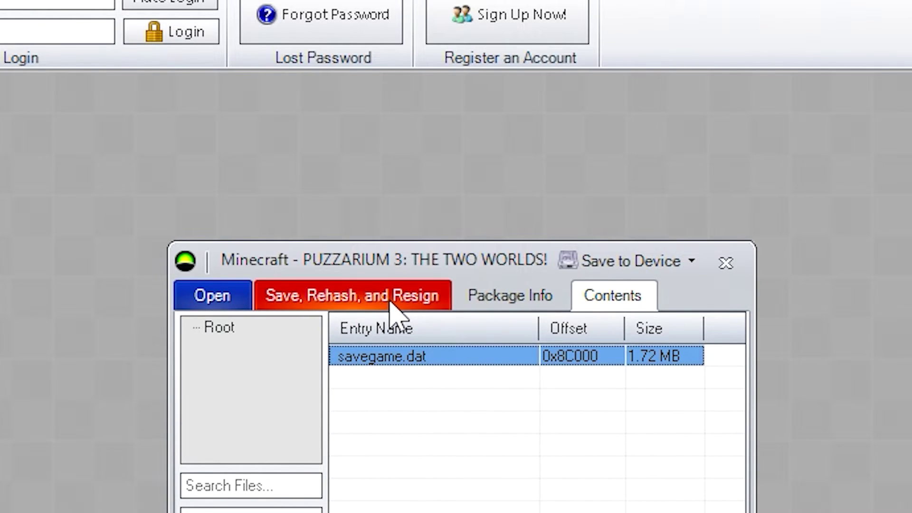
pyautogui.click(456, 456)
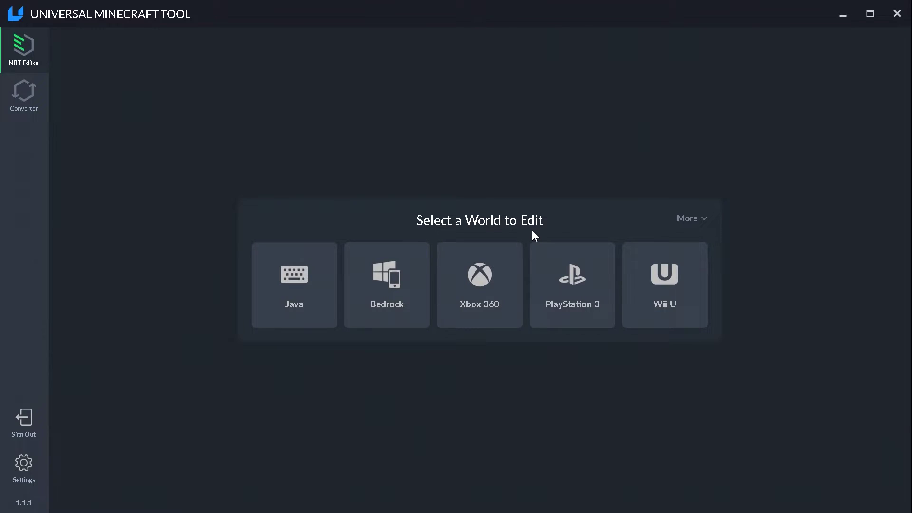
# Choose the Java world Survival Island EXTREME as the source with Bedrock as the output
pyautogui.click(513, 264)
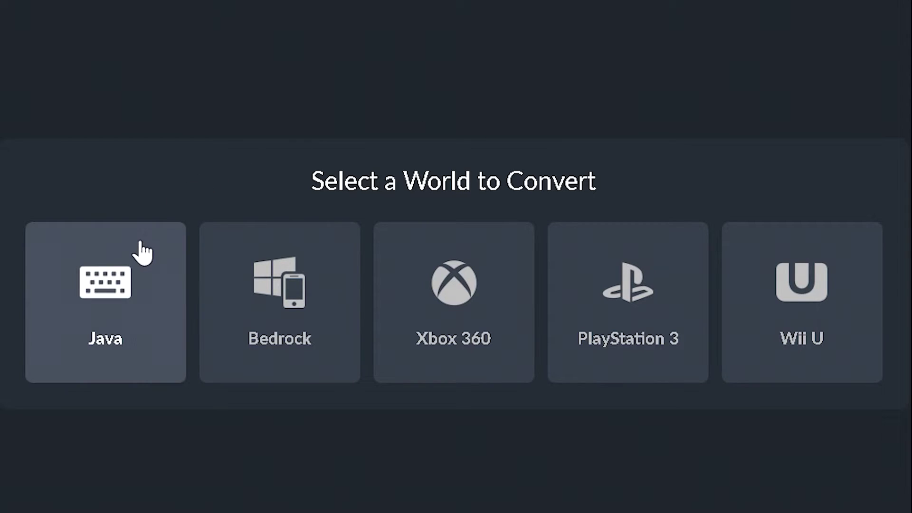
pyautogui.click(106, 309)
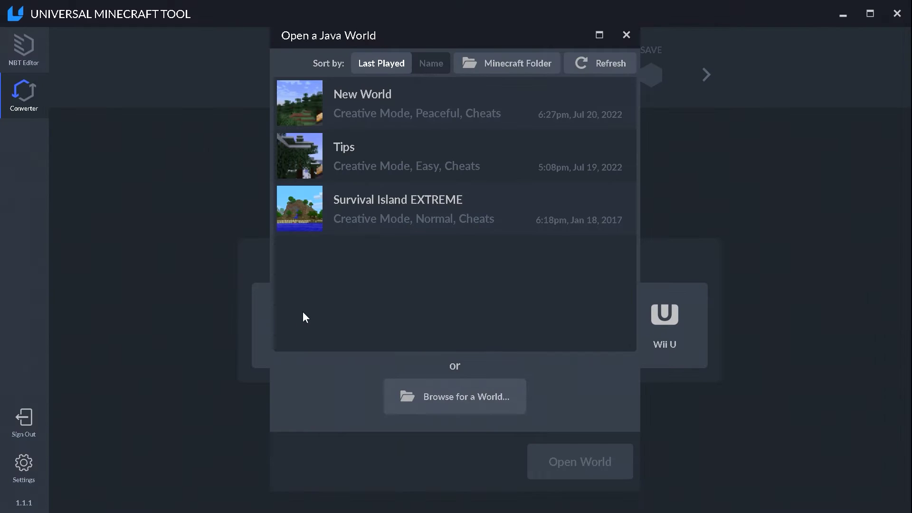
pyautogui.doubleClick(415, 206)
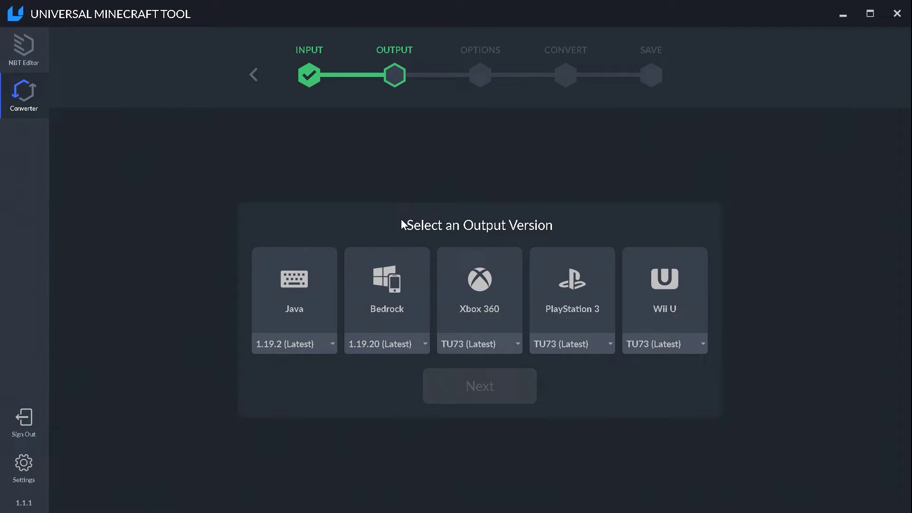
pyautogui.click(389, 299)
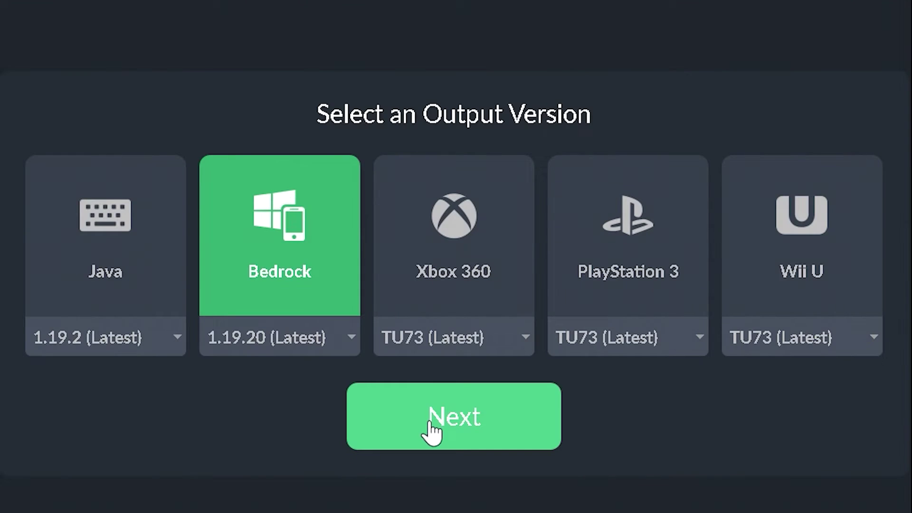
pyautogui.click(471, 387)
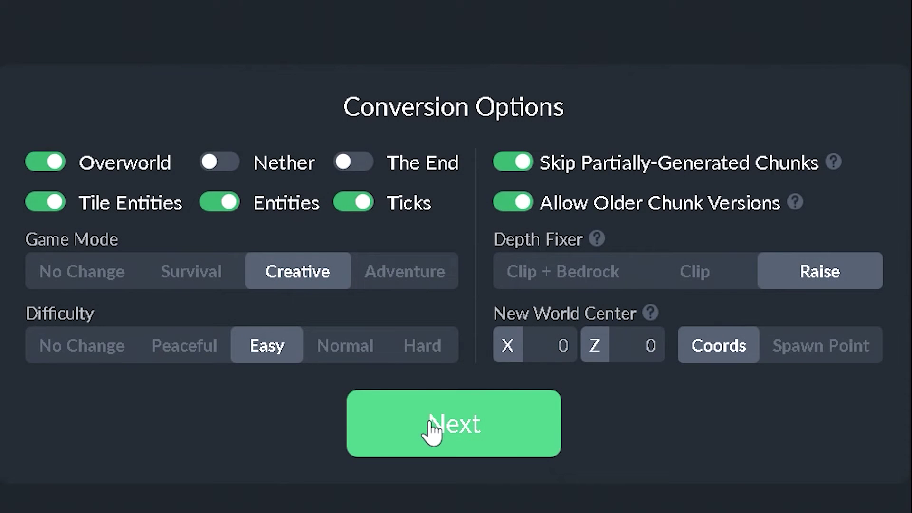
# Convert it to Bedrock 1.19.20 and save it into the minecraftWorlds folder
pyautogui.click(432, 429)
pyautogui.click(430, 403)
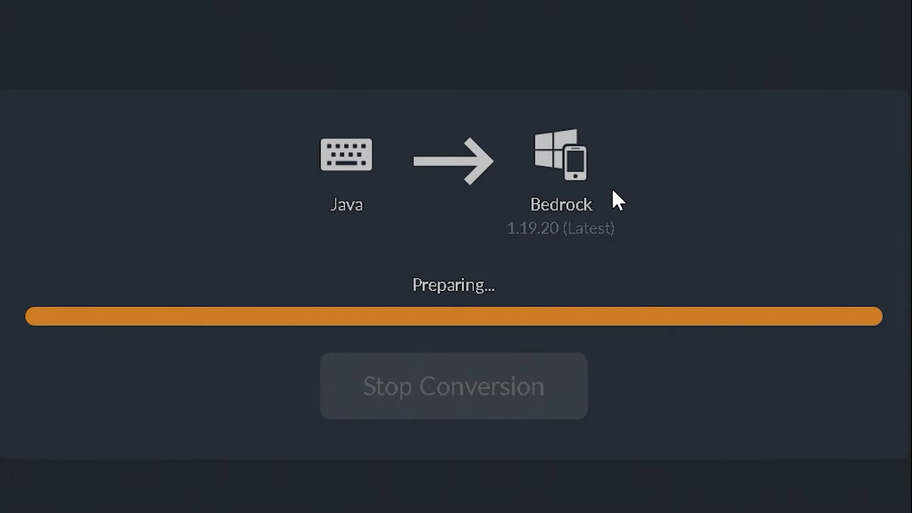
pyautogui.click(560, 386)
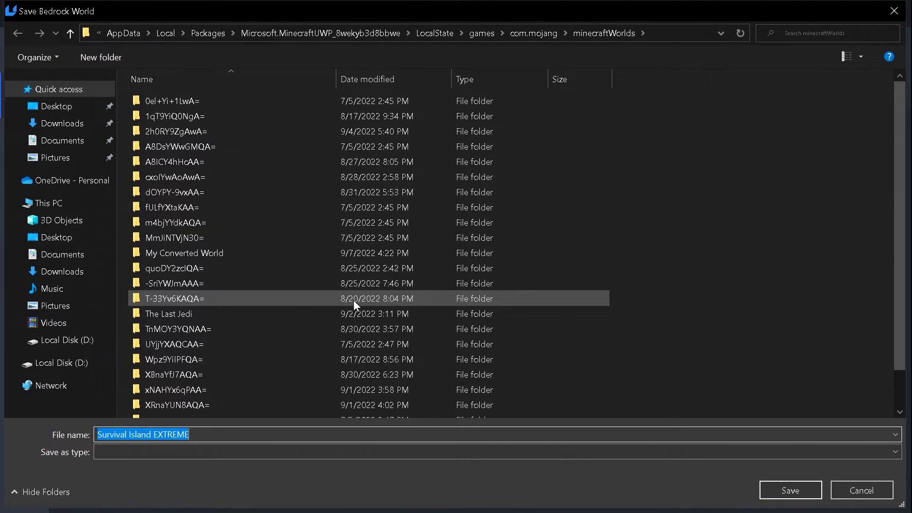
pyautogui.click(774, 486)
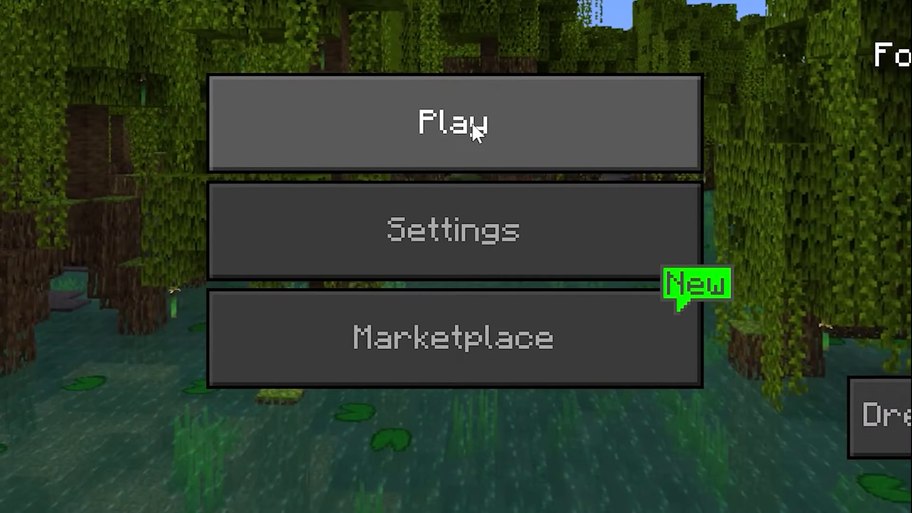
# Select Play on the Bedrock title screen to show the worlds list
pyautogui.click(466, 264)
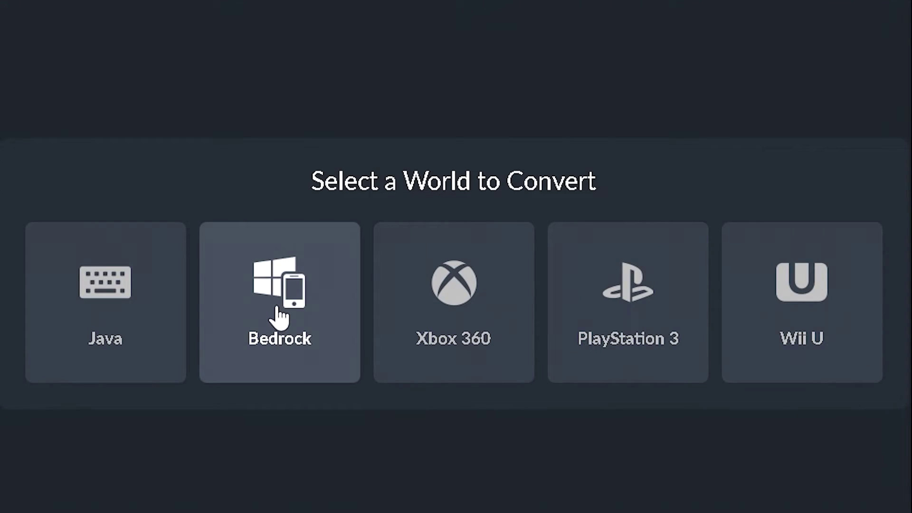
# Choose the Bedrock world My Converted World as the source with Java as the output
pyautogui.click(336, 285)
pyautogui.click(365, 164)
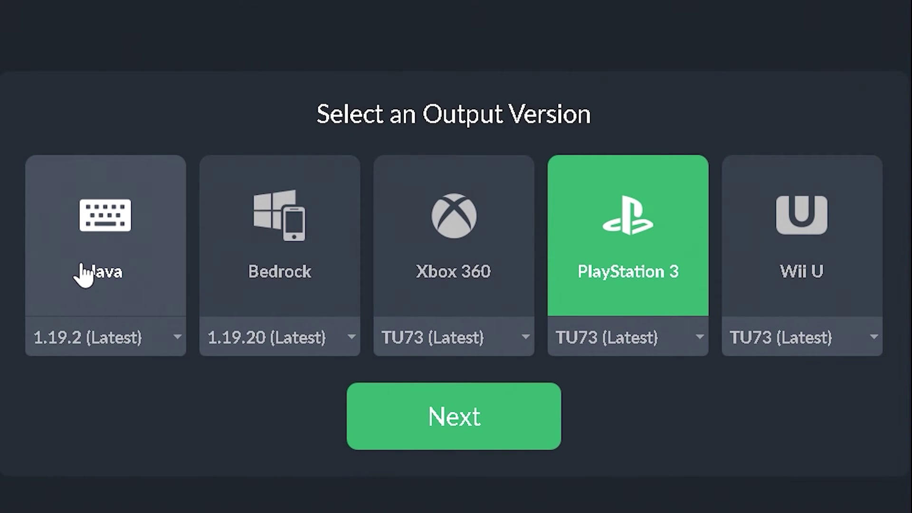
pyautogui.click(83, 275)
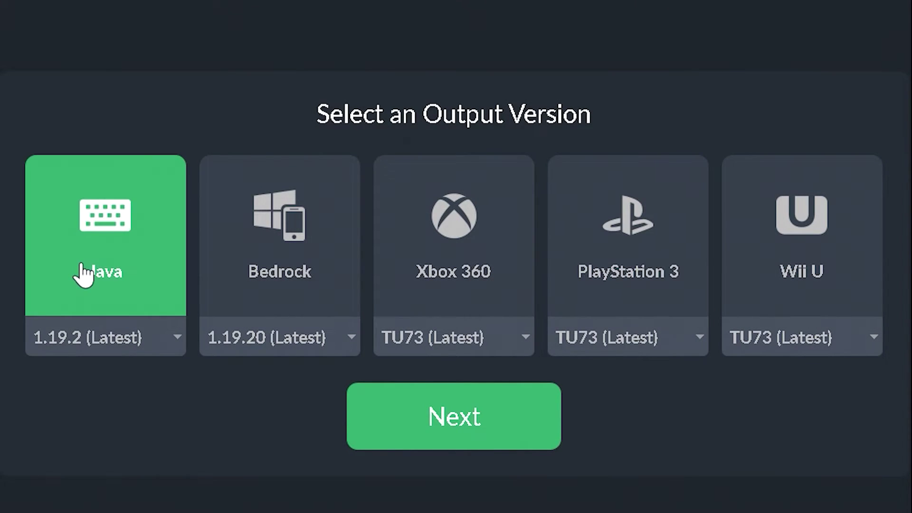
pyautogui.click(441, 424)
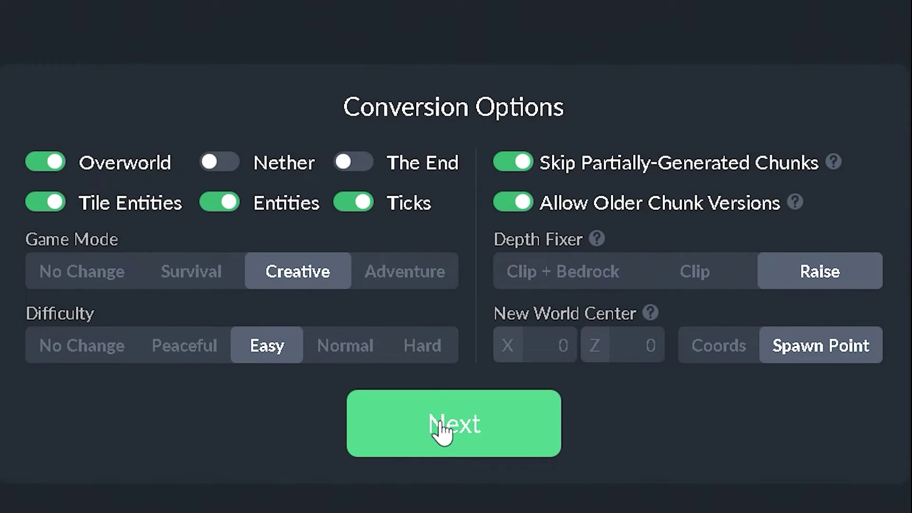
# Convert it to Java 1.19.2 and save it into the .minecraft saves folder
pyautogui.click(437, 418)
pyautogui.click(439, 403)
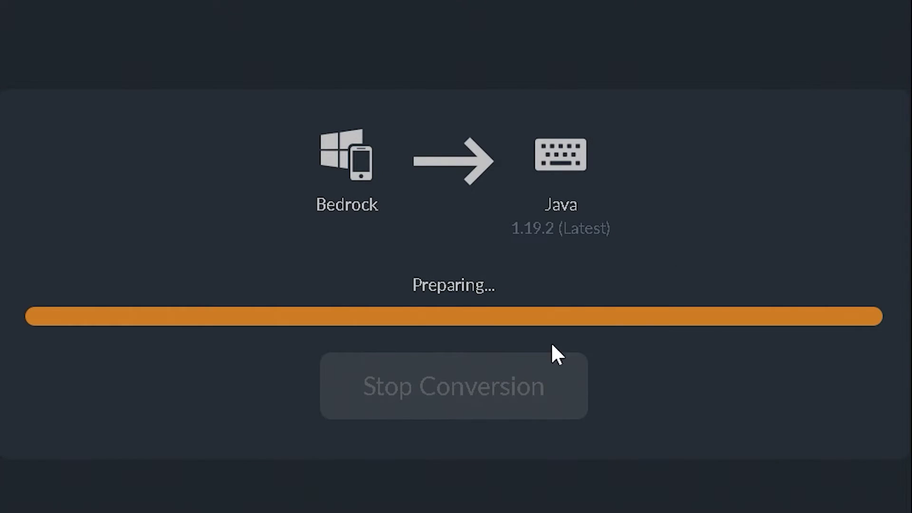
pyautogui.click(525, 378)
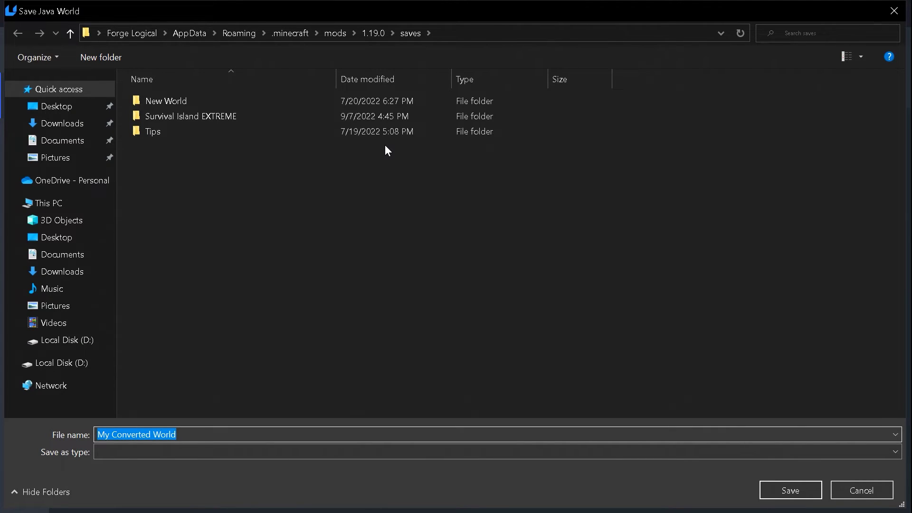
pyautogui.click(778, 487)
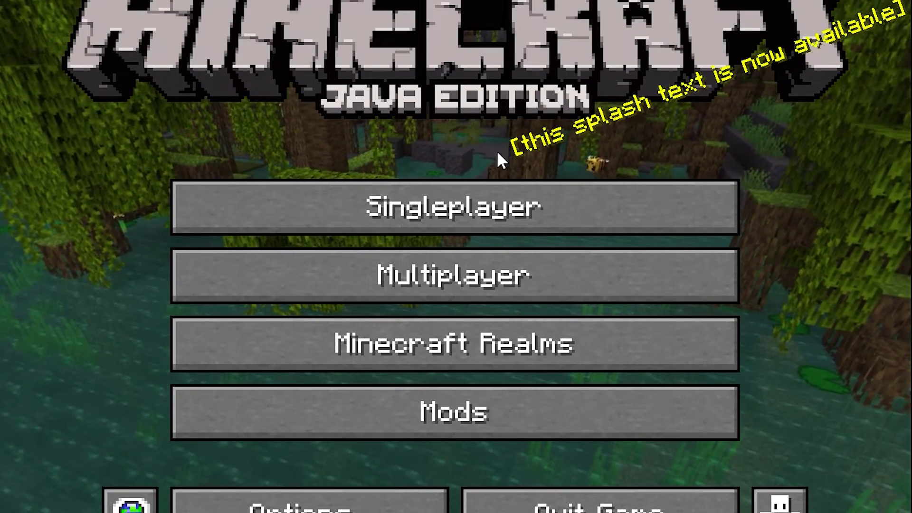
# Optimize My Converted World from Singleplayer's Edit screen, confirming the upgrade without a backup
pyautogui.click(381, 207)
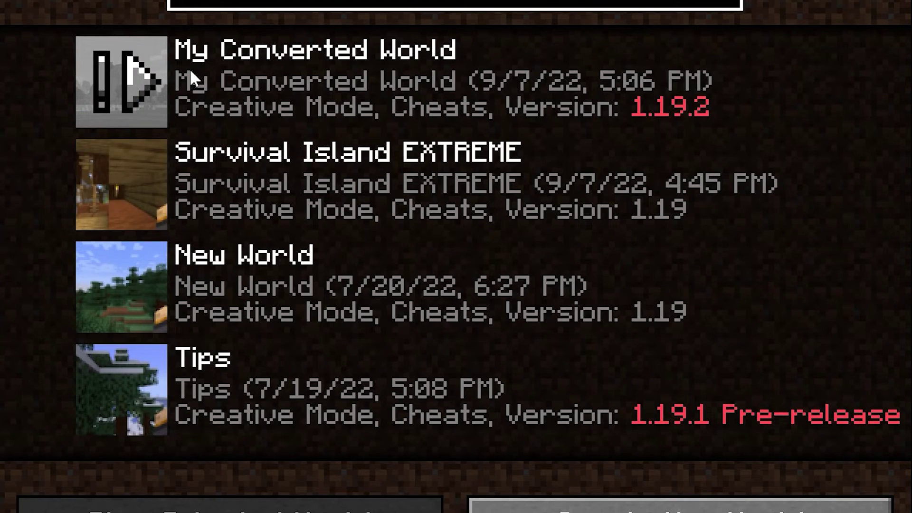
pyautogui.click(433, 74)
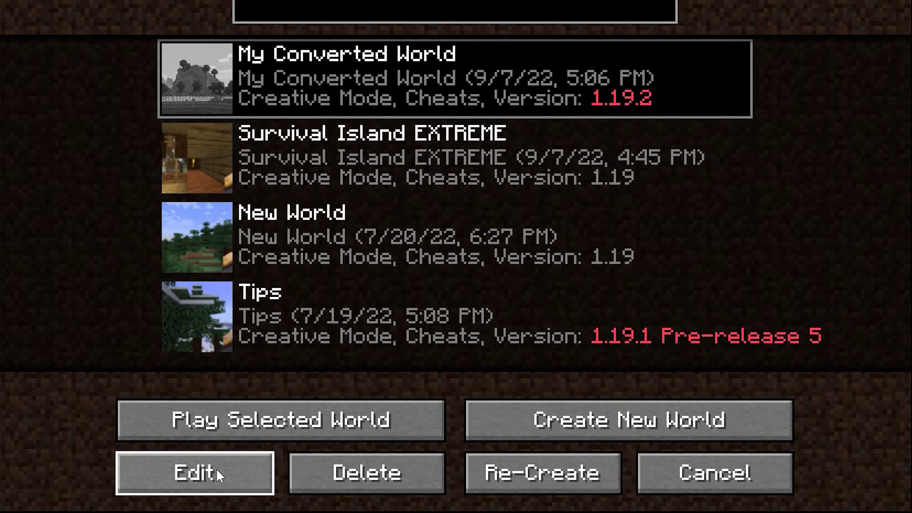
pyautogui.click(215, 469)
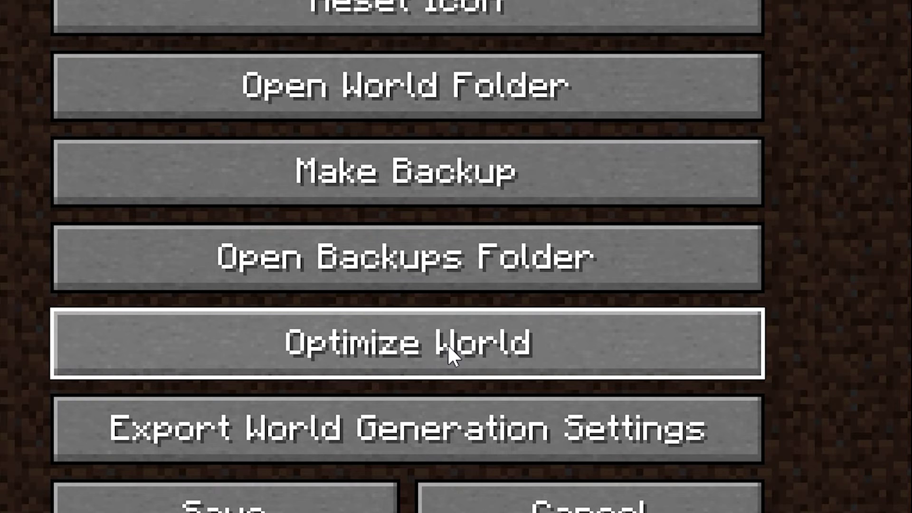
pyautogui.click(448, 344)
pyautogui.click(522, 283)
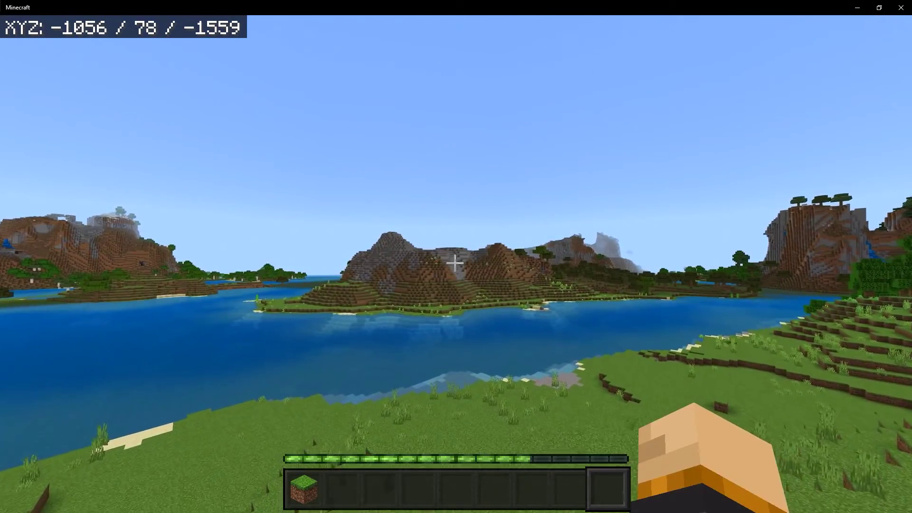
# Fly forward over the lake, swamp and mountains to the savanna island at -496 / 89 / -1249
pyautogui.press('w')
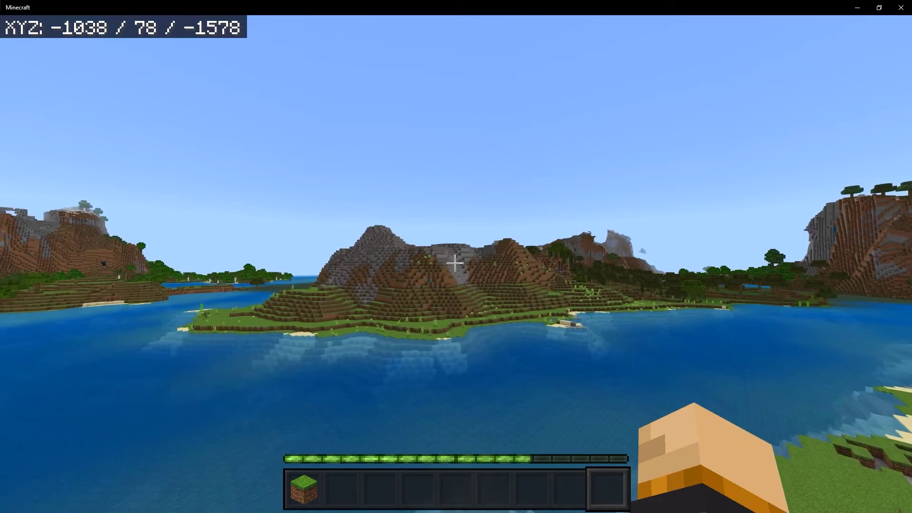
pyautogui.press('w')
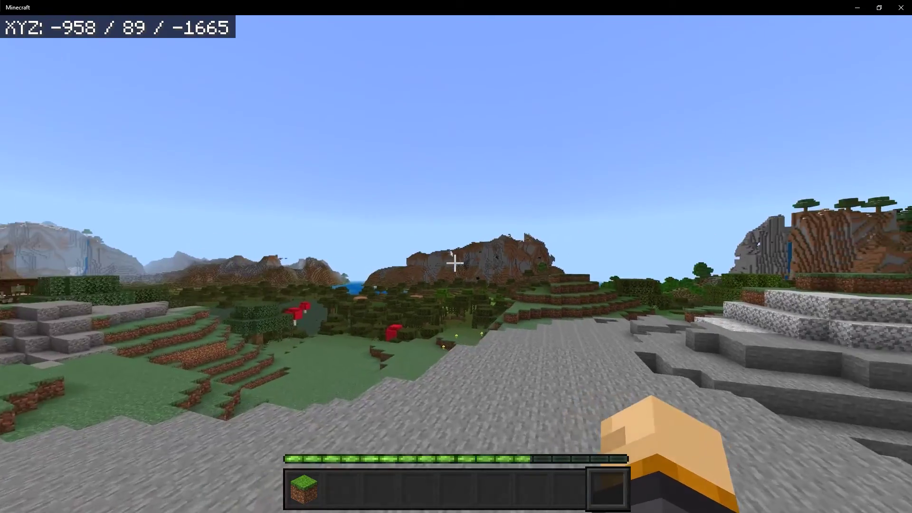
pyautogui.press('w')
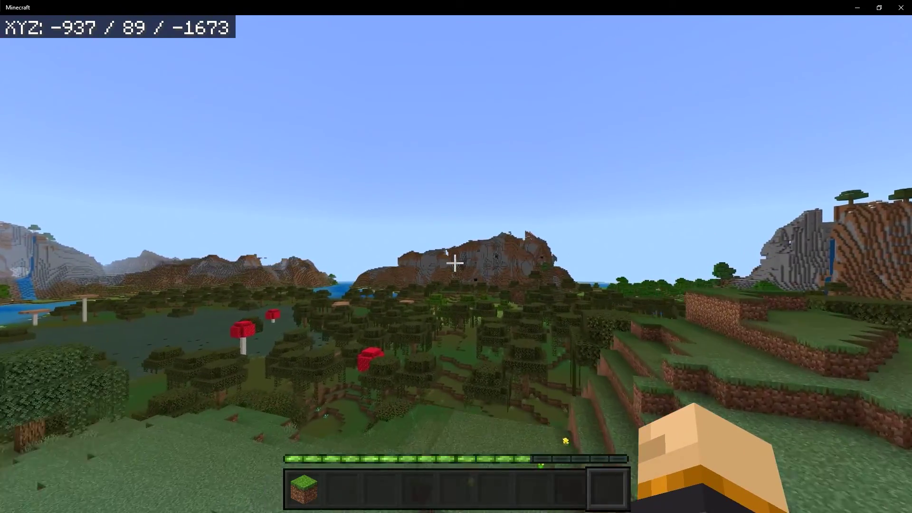
pyautogui.press('w')
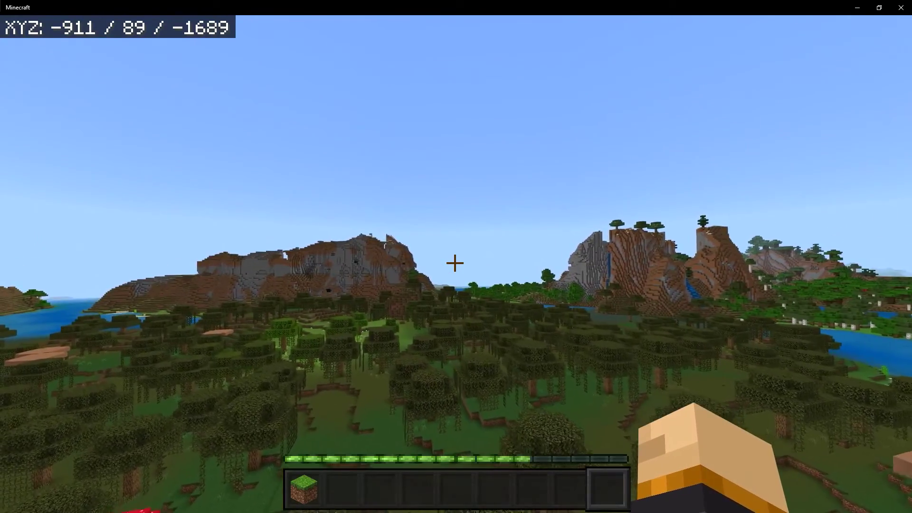
pyautogui.press('w')
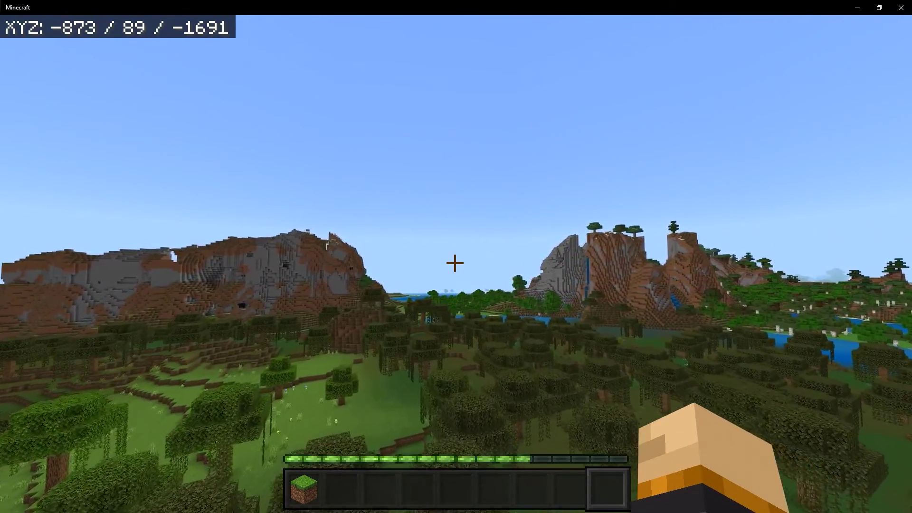
pyautogui.press('w')
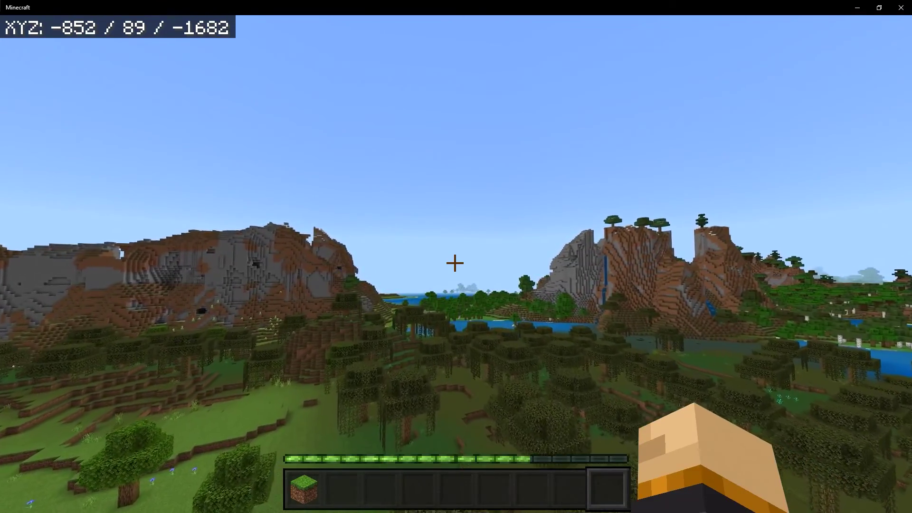
pyautogui.press('w')
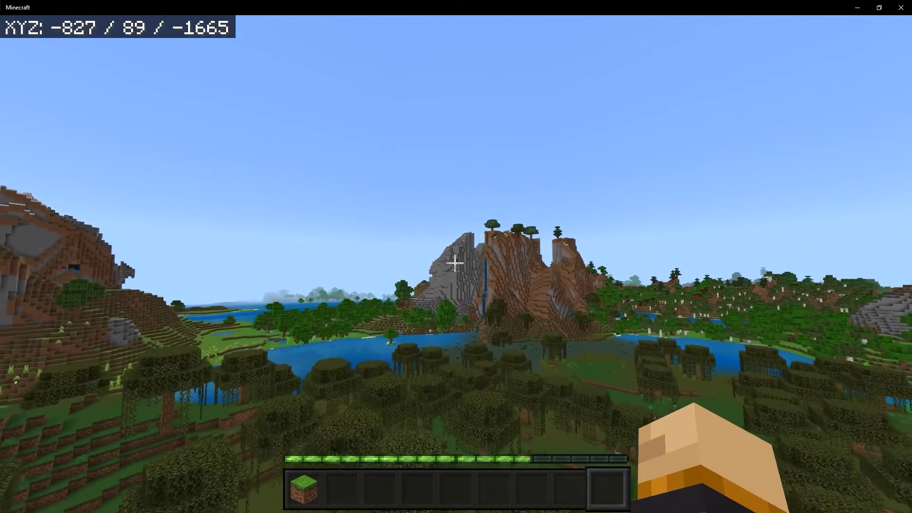
pyautogui.press('w')
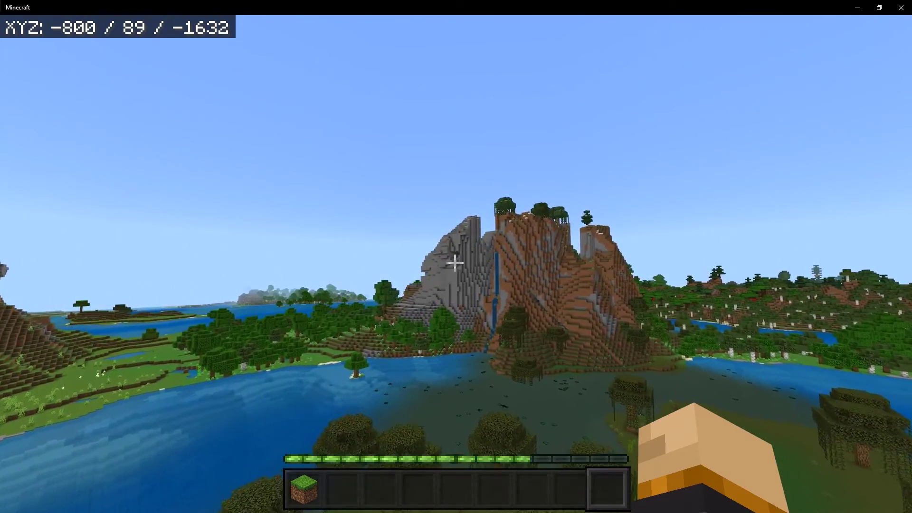
pyautogui.press('w')
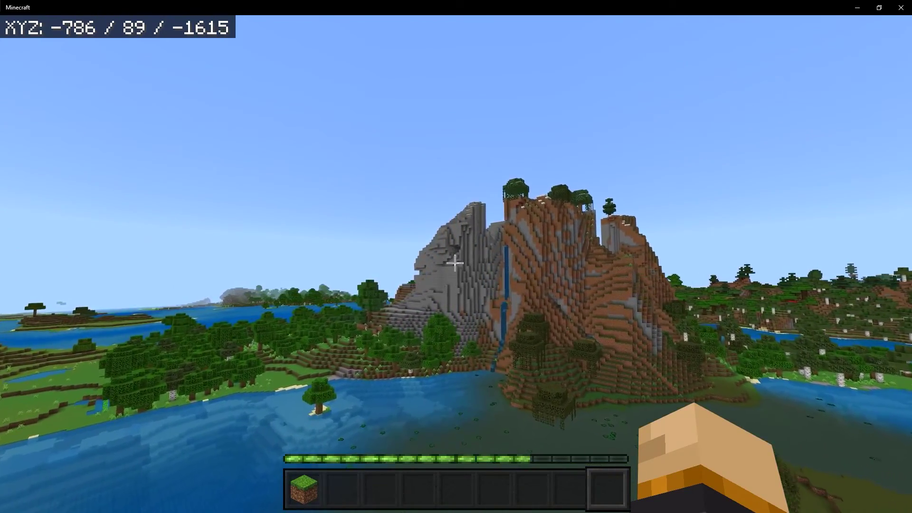
pyautogui.press('w')
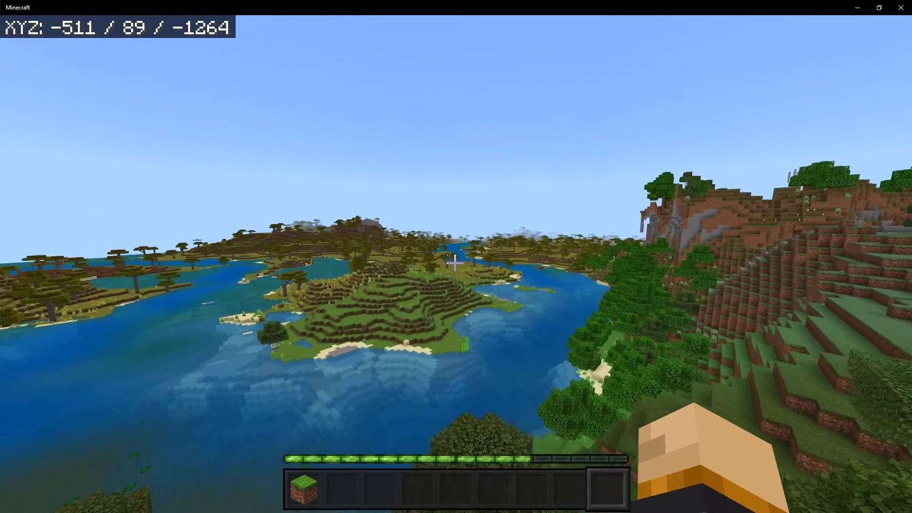
pyautogui.press('w')
pyautogui.press('w')
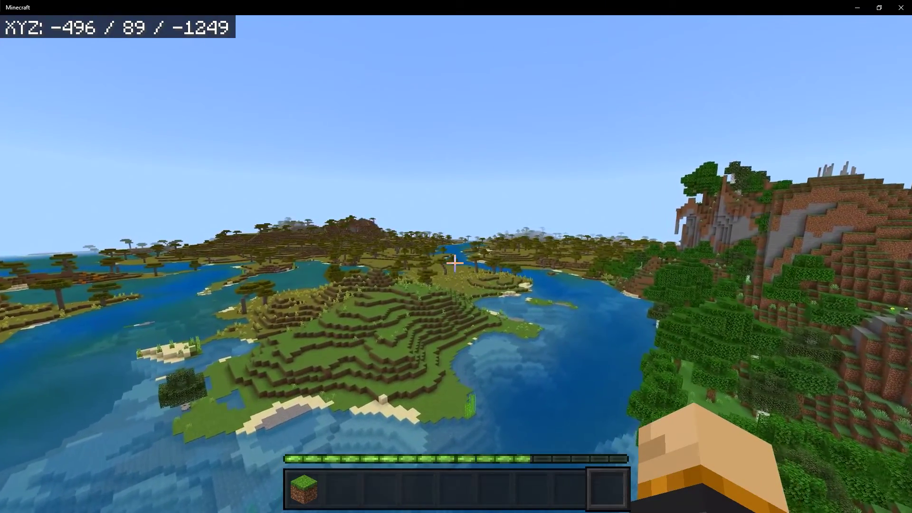
pyautogui.press('w')
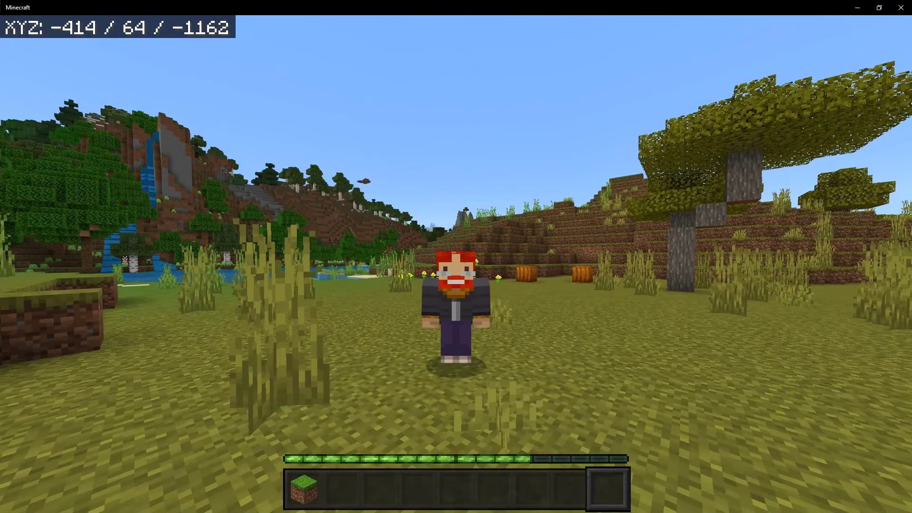